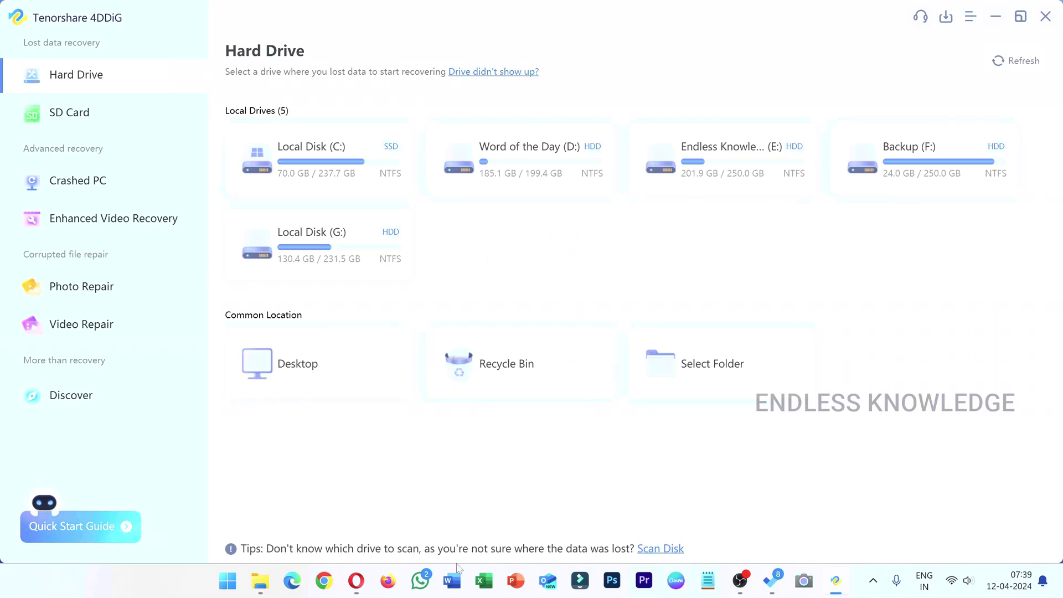
Launch Word, Excel and PowerPoint from the taskbar, then switch back to 4DDiG.
click(458, 583)
click(484, 581)
click(516, 581)
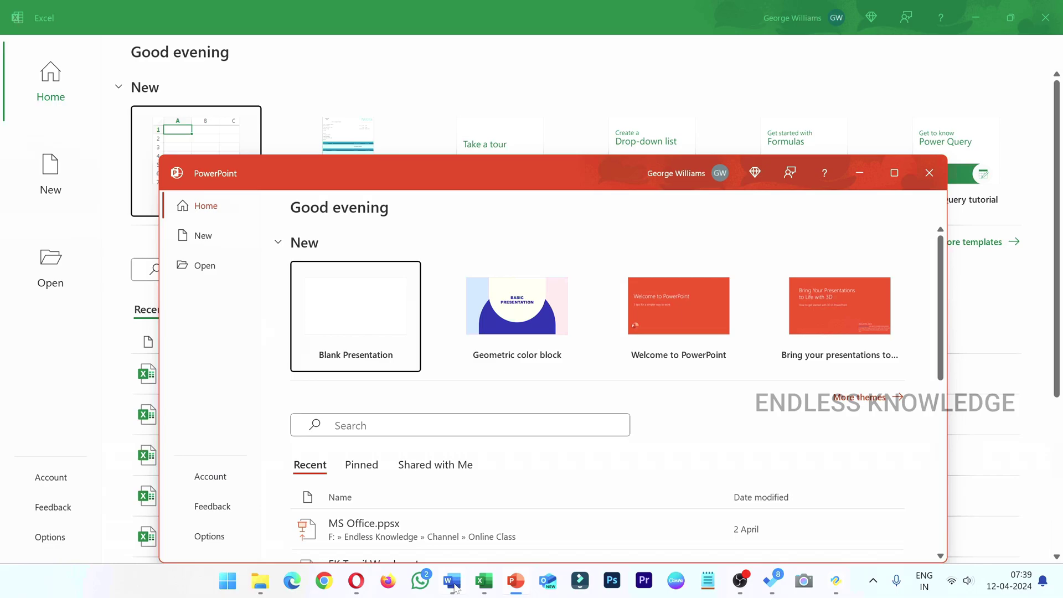
click(837, 581)
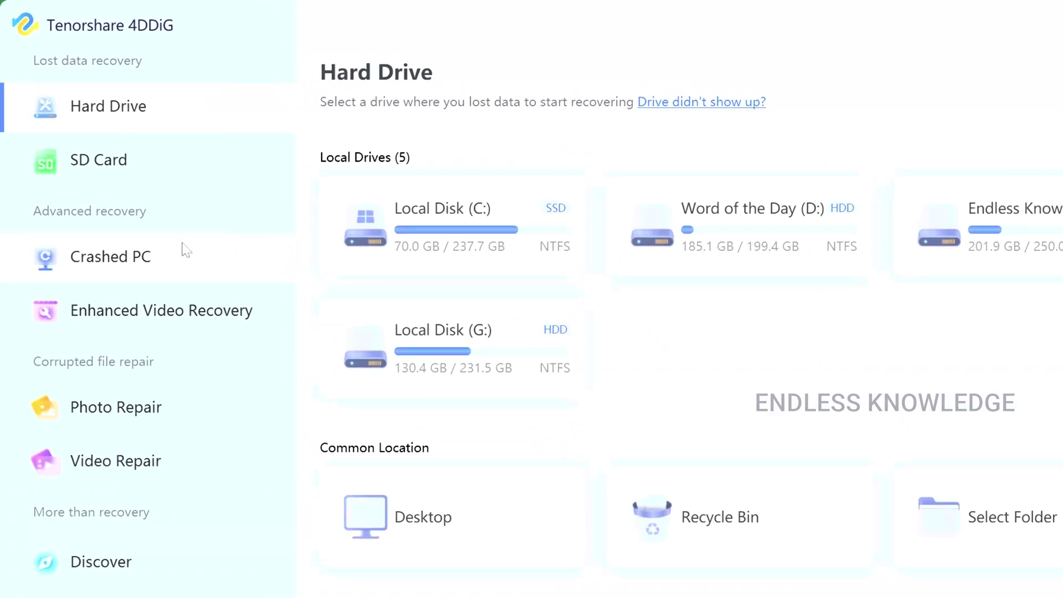
click(183, 257)
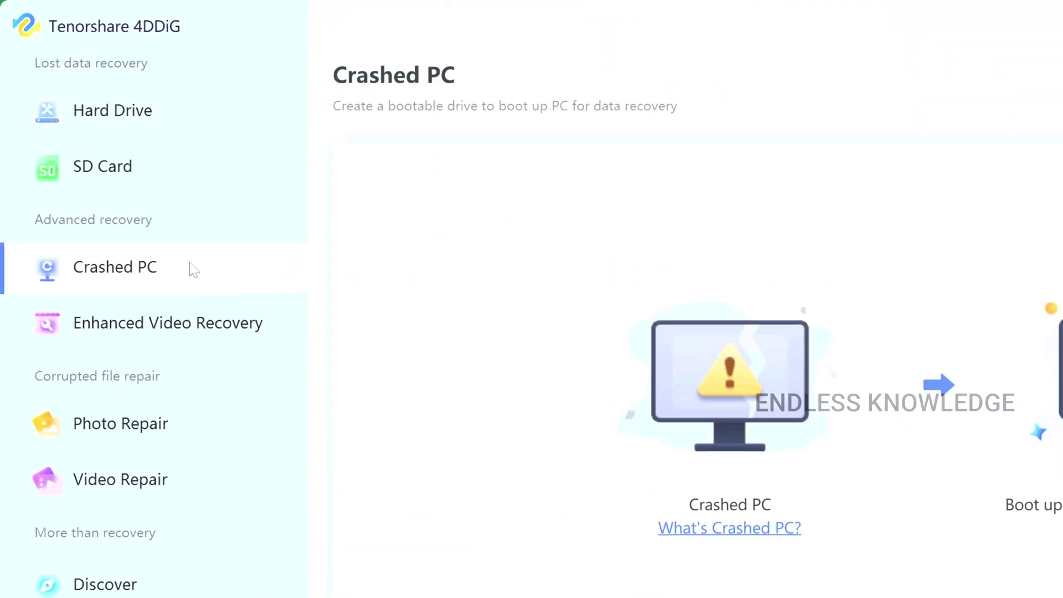
click(222, 342)
click(180, 434)
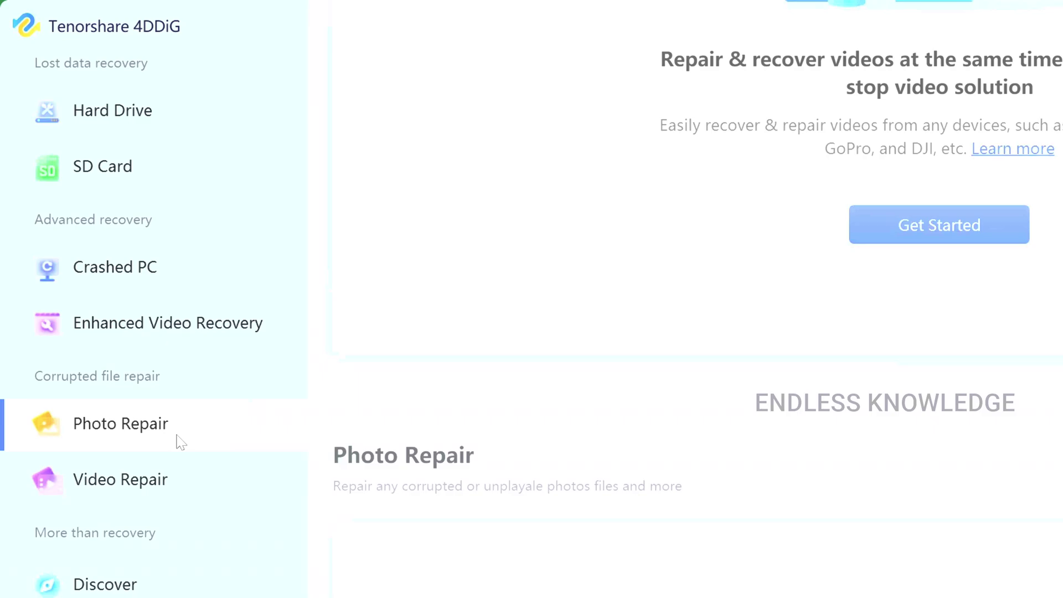
click(176, 479)
click(177, 176)
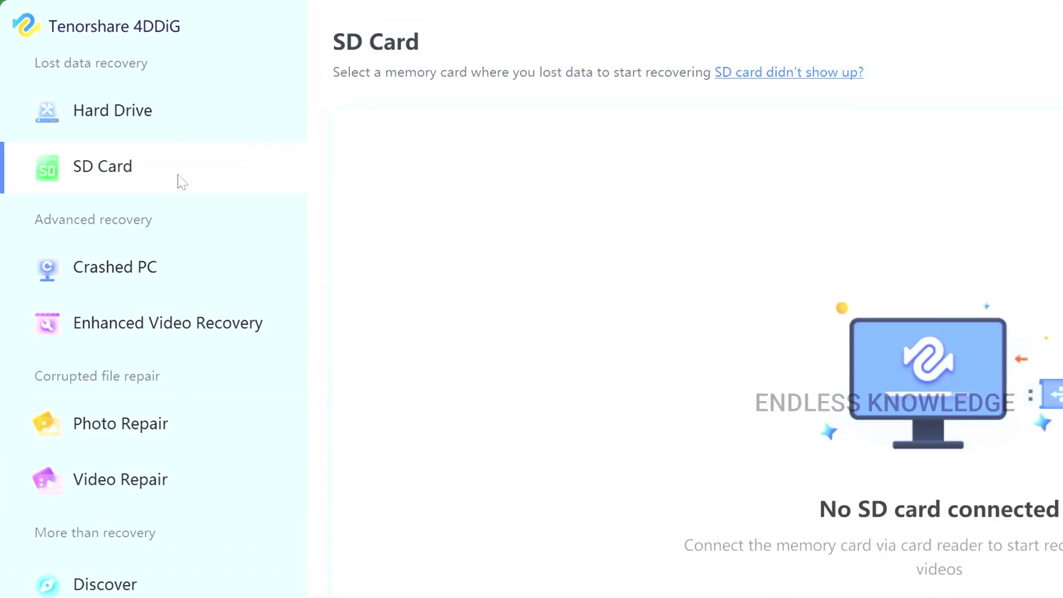
click(176, 116)
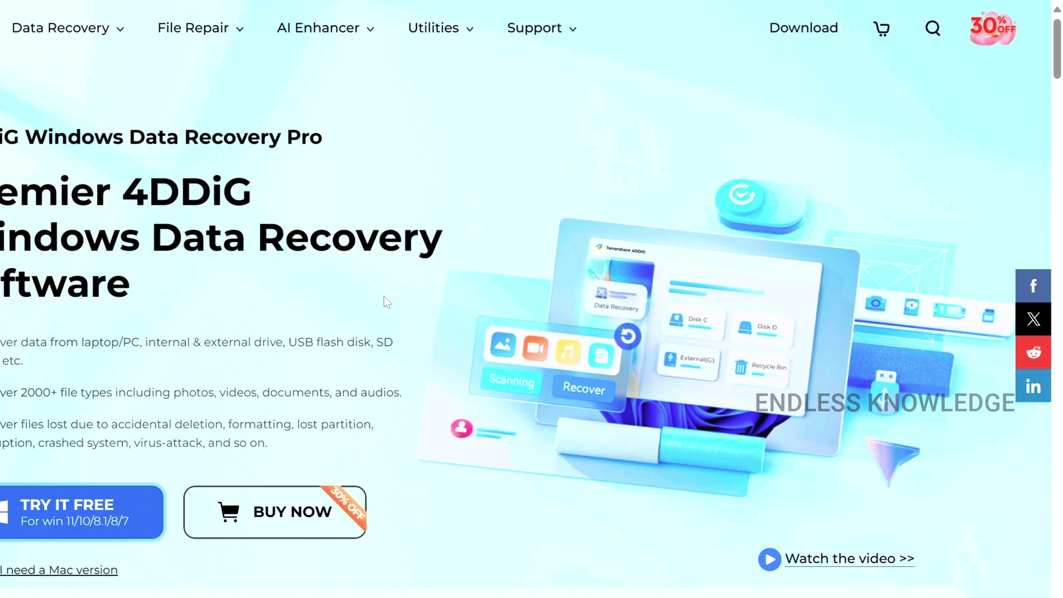
Look over the 4DDiG product page and start the free Windows trial download.
scroll(526, 321, down, 10)
scroll(467, 282, down, 12)
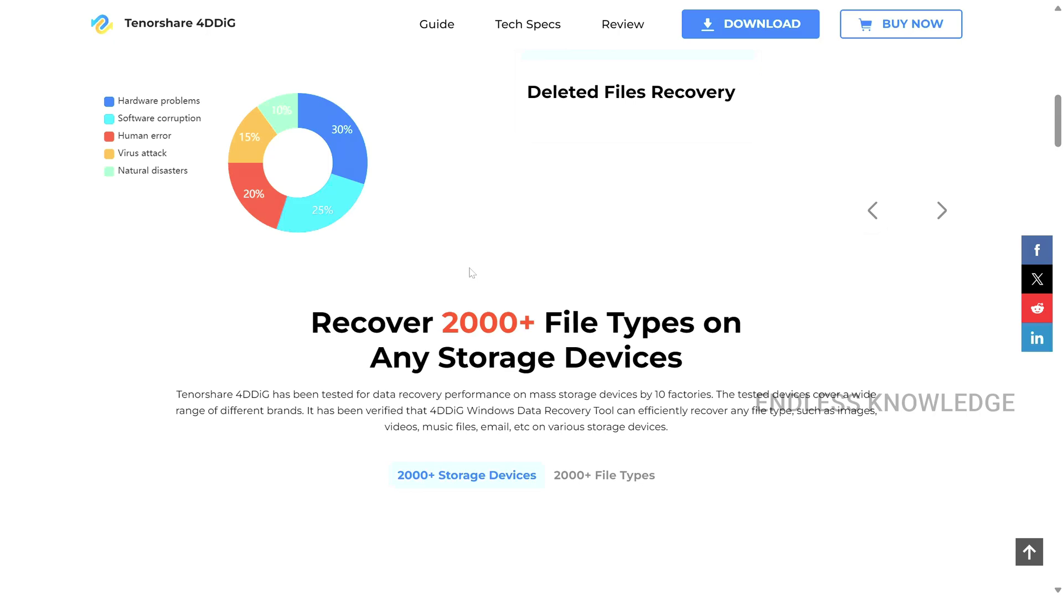
scroll(468, 284, up, 18)
scroll(467, 285, up, 5)
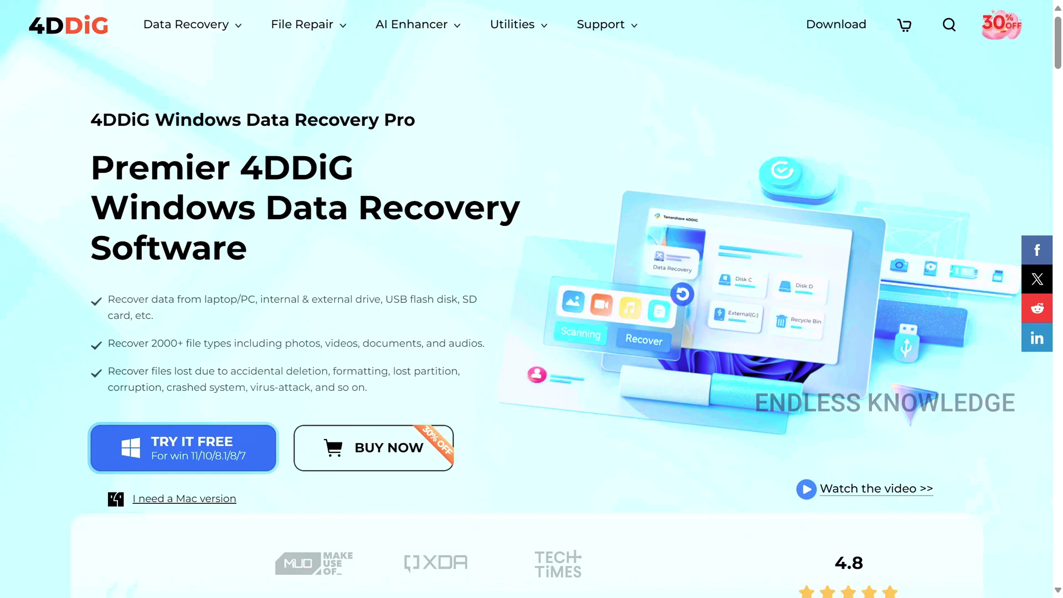
click(248, 443)
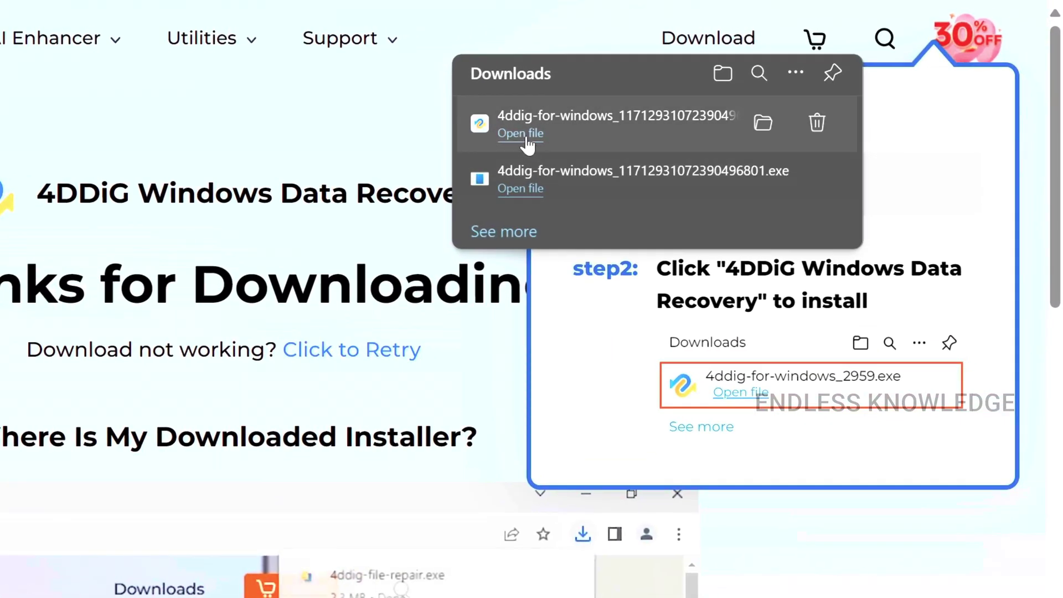
Open the downloaded 4DDiG installer from Downloads and allow it past the security warning.
click(501, 136)
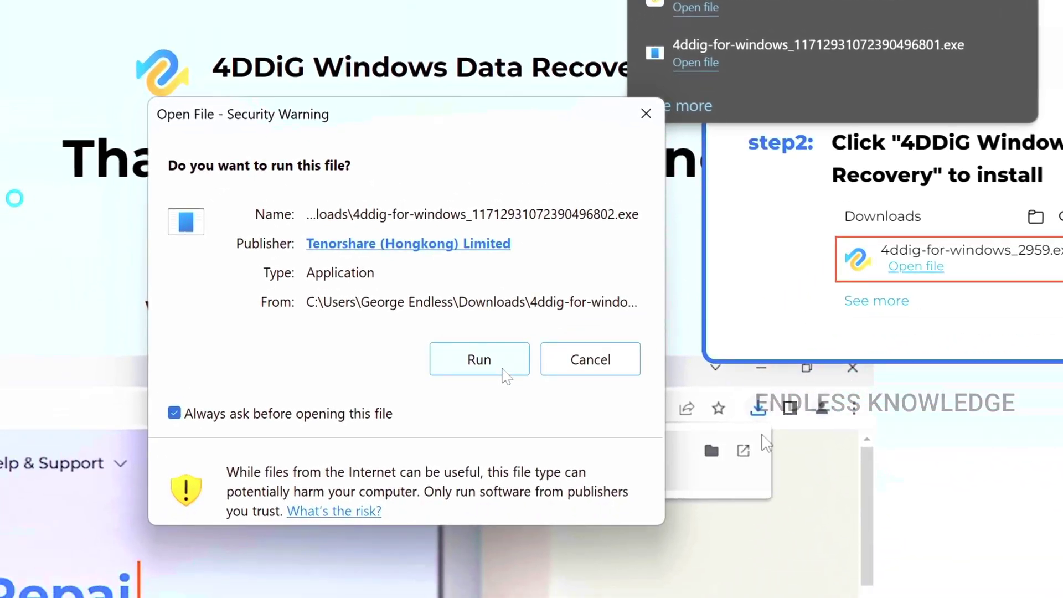
click(355, 469)
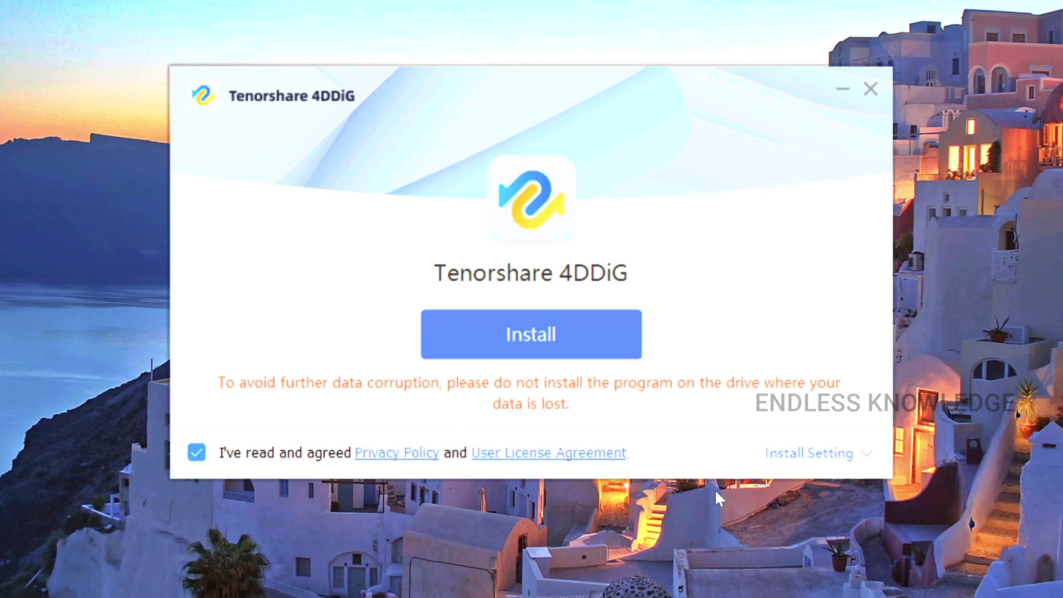
Check the English language and install path, install 4DDiG, and launch it with Use Now.
click(868, 456)
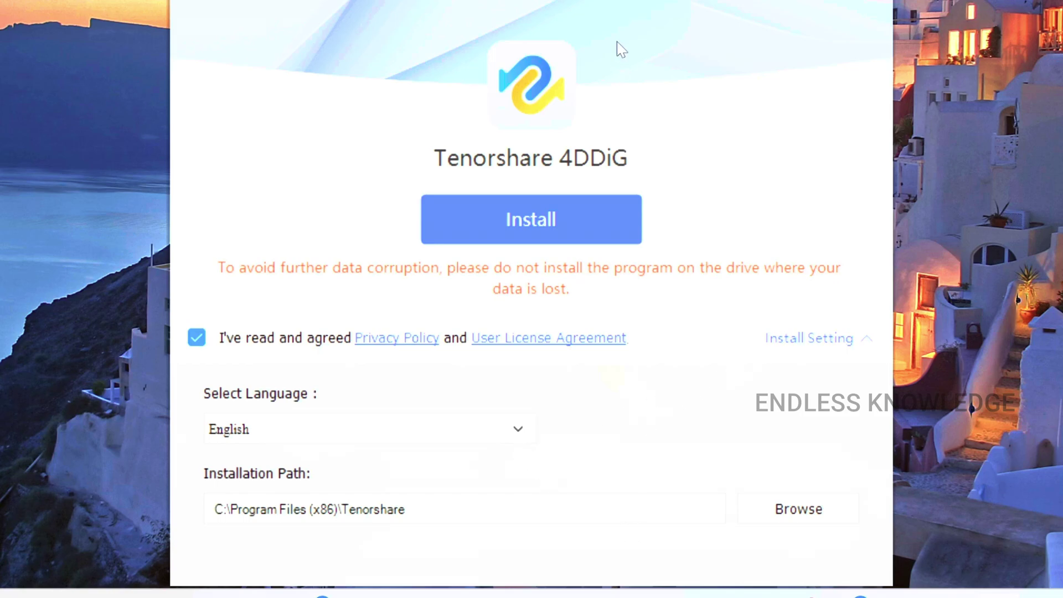
drag(618, 48, 617, 0)
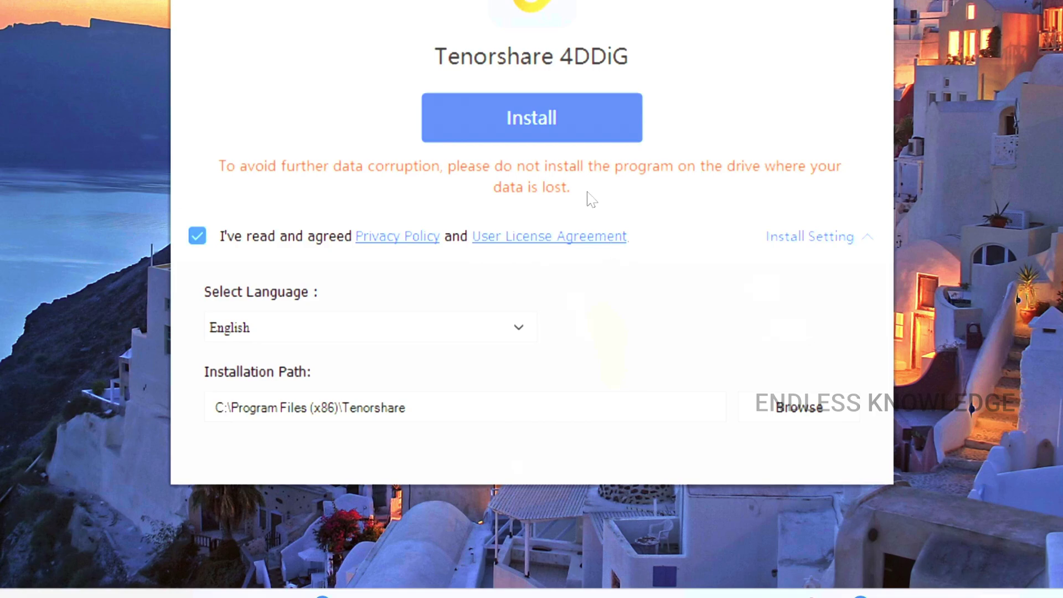
click(574, 140)
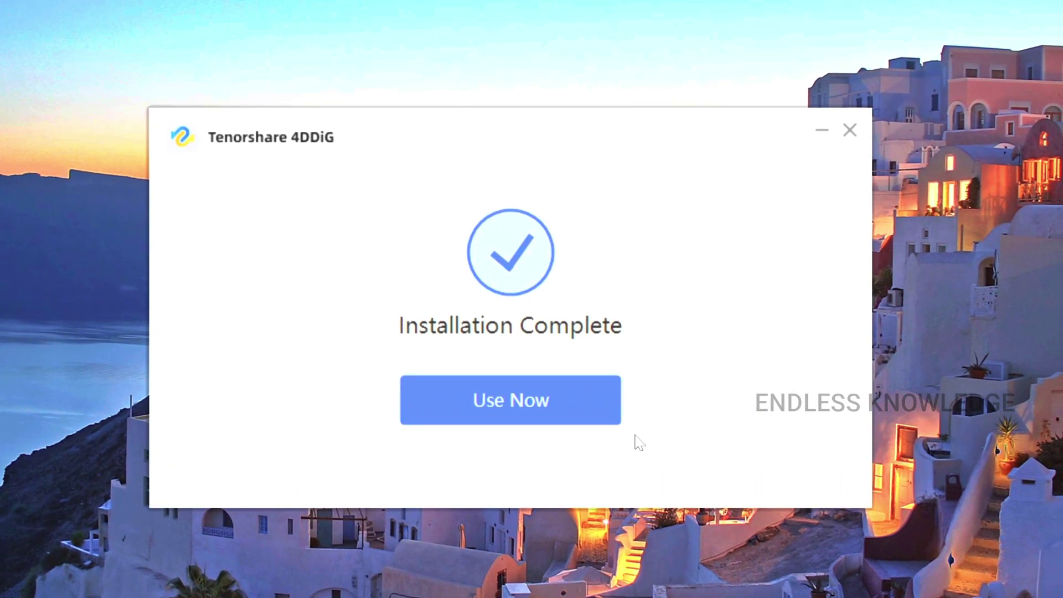
click(558, 414)
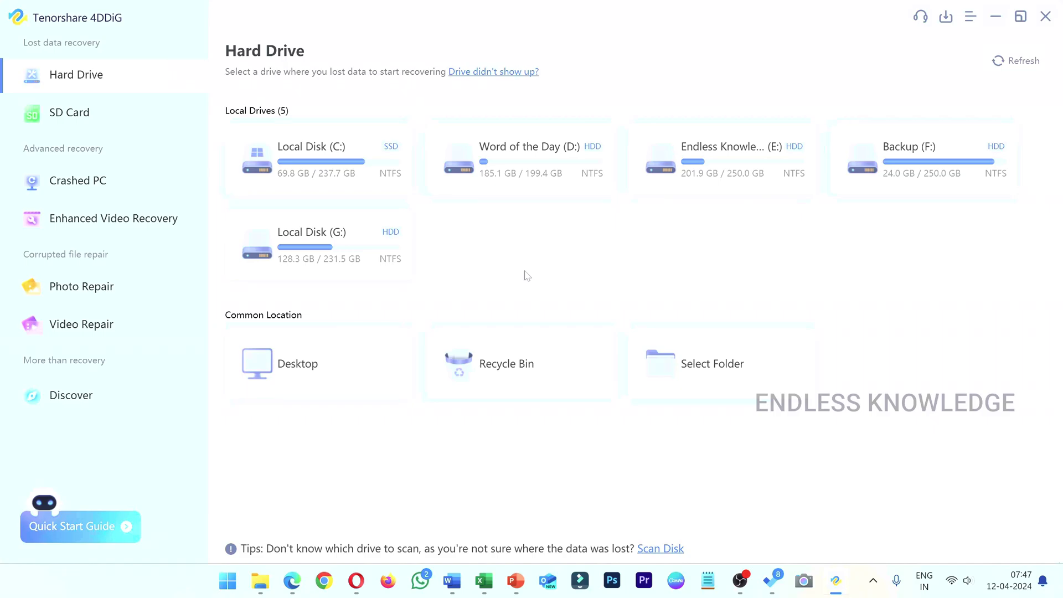
click(260, 583)
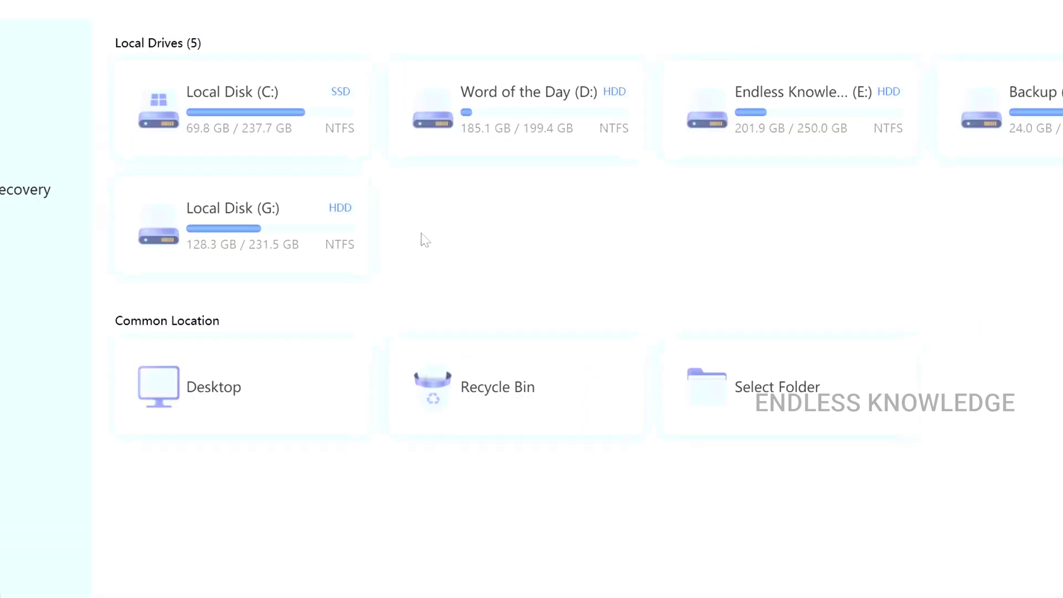
mouse_move(248, 104)
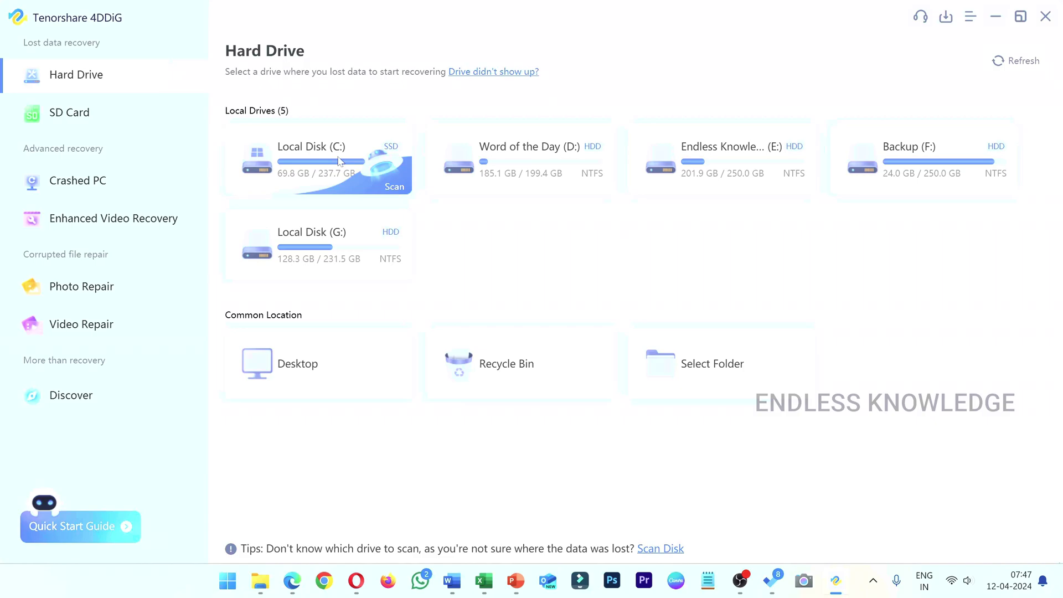
mouse_move(902, 161)
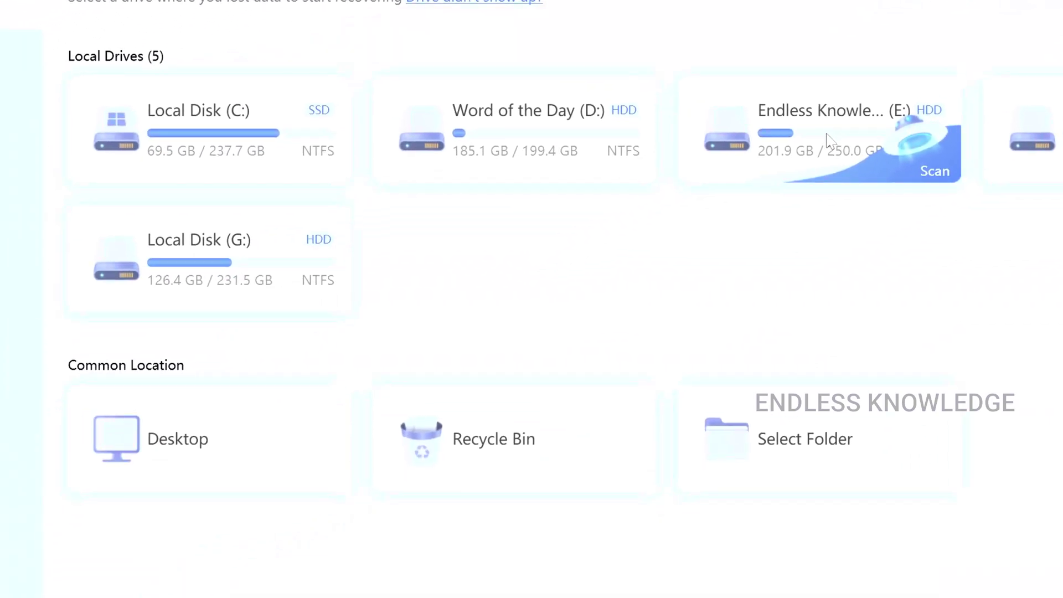
click(829, 142)
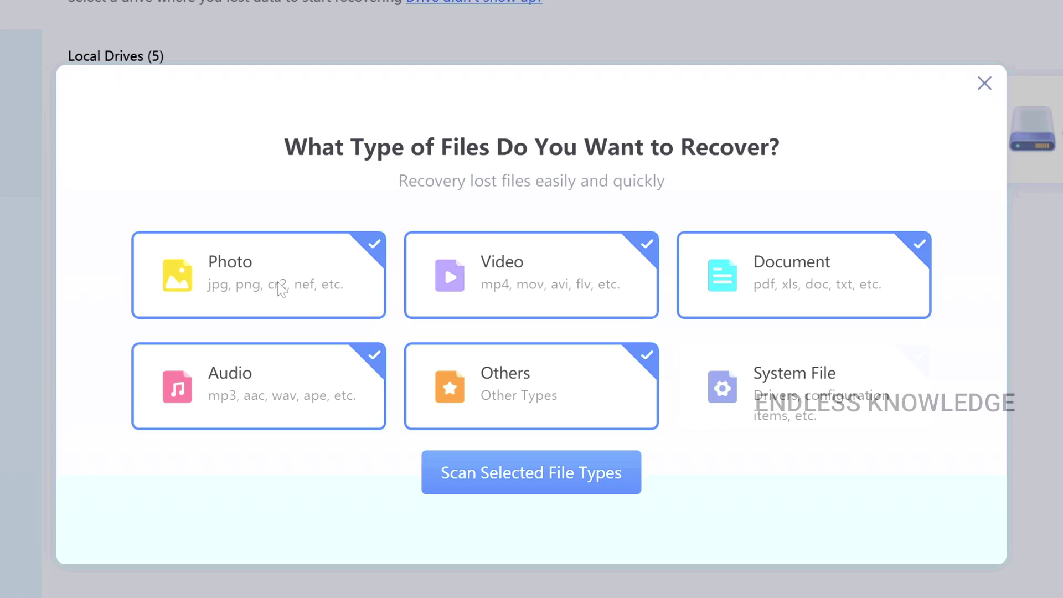
click(282, 288)
click(307, 372)
click(614, 367)
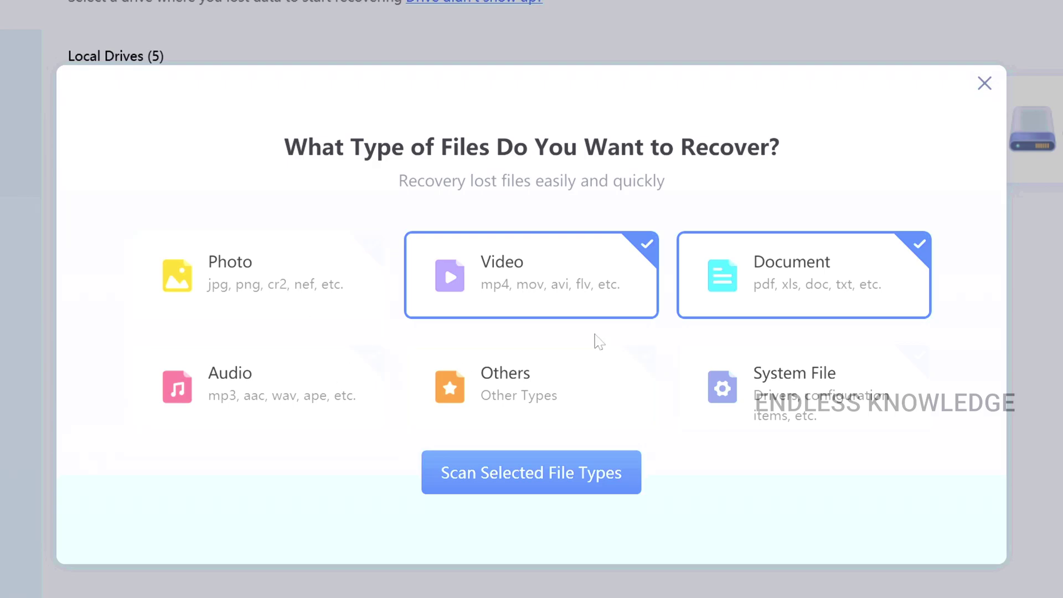
click(566, 283)
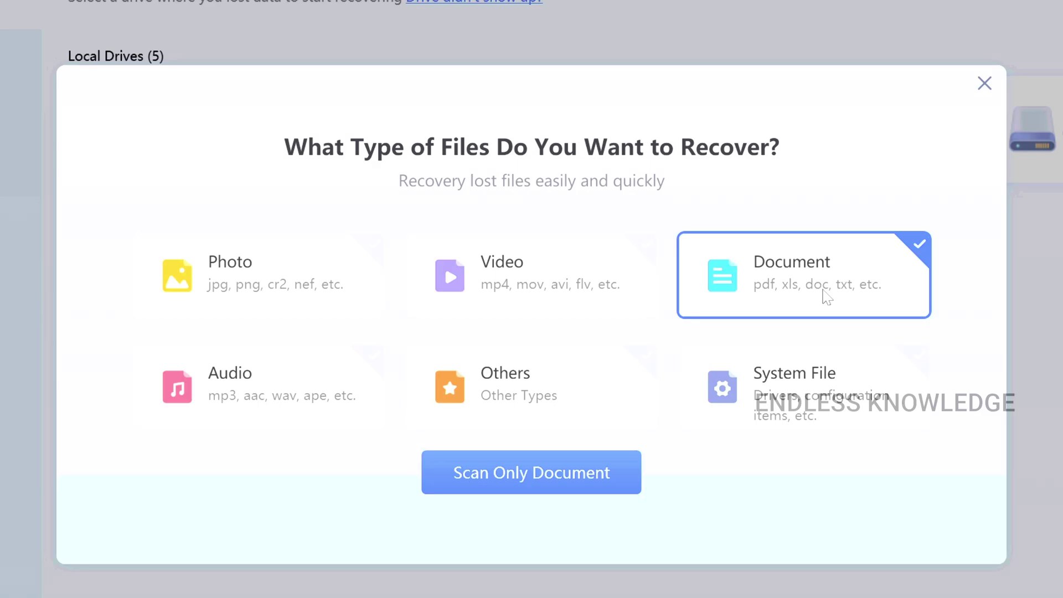
click(984, 84)
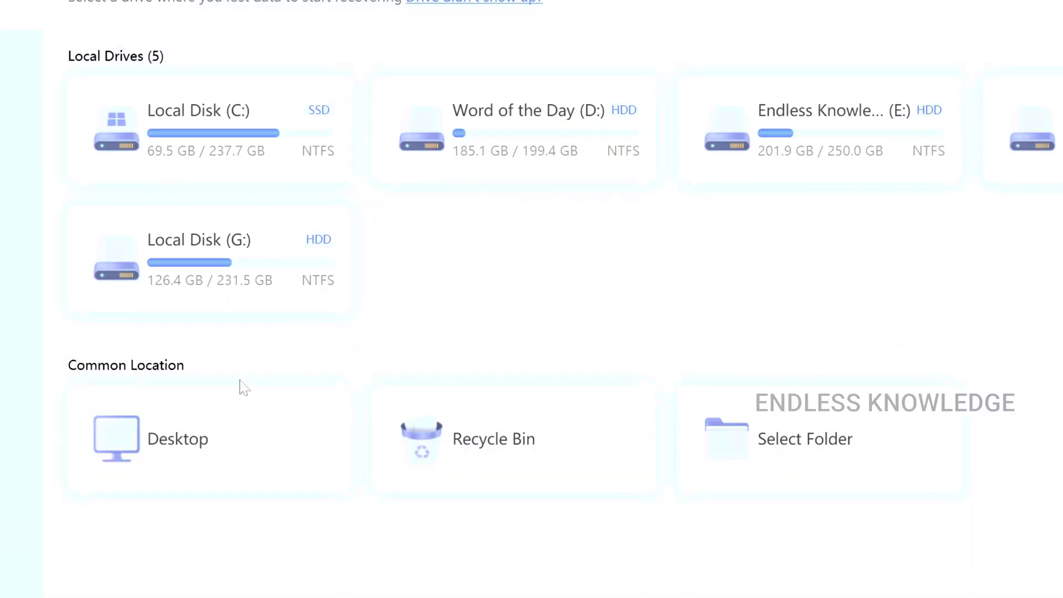
Choose Backup (F:) > Endless Knowledge > Practice Files as the folder to scan.
mouse_move(789, 416)
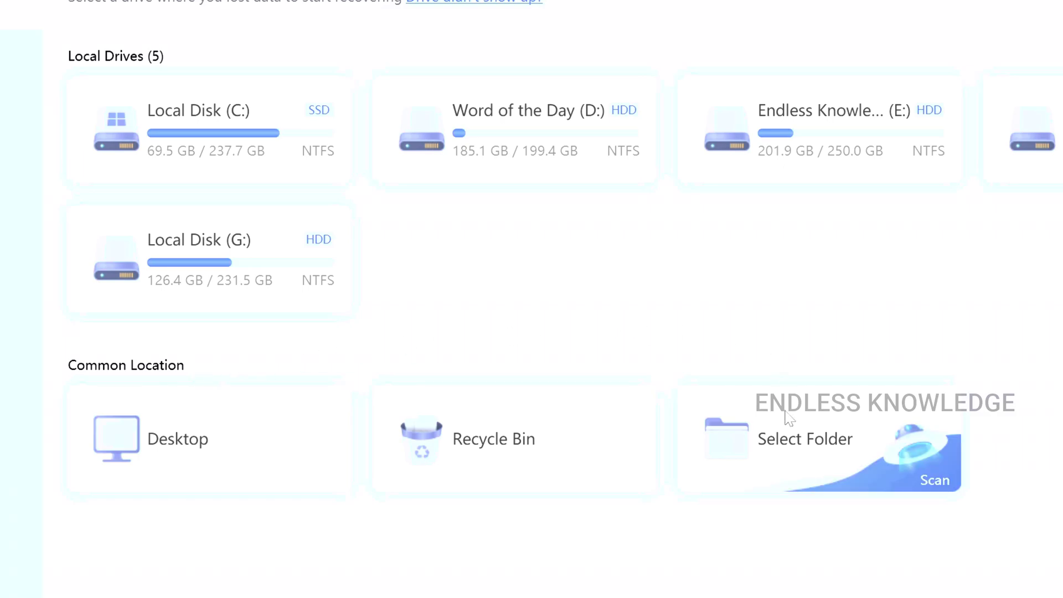
click(801, 457)
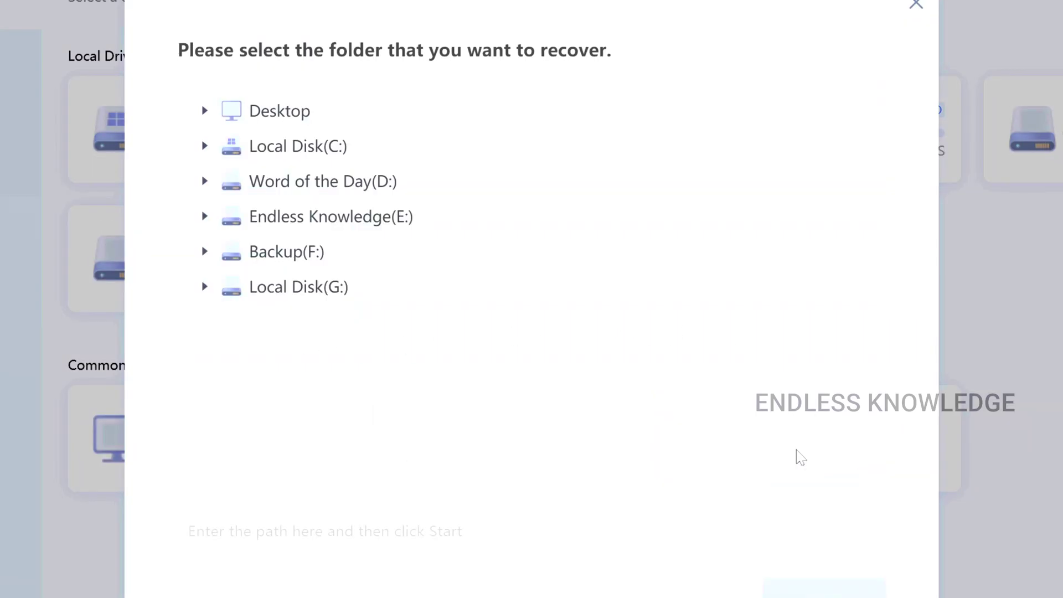
click(271, 251)
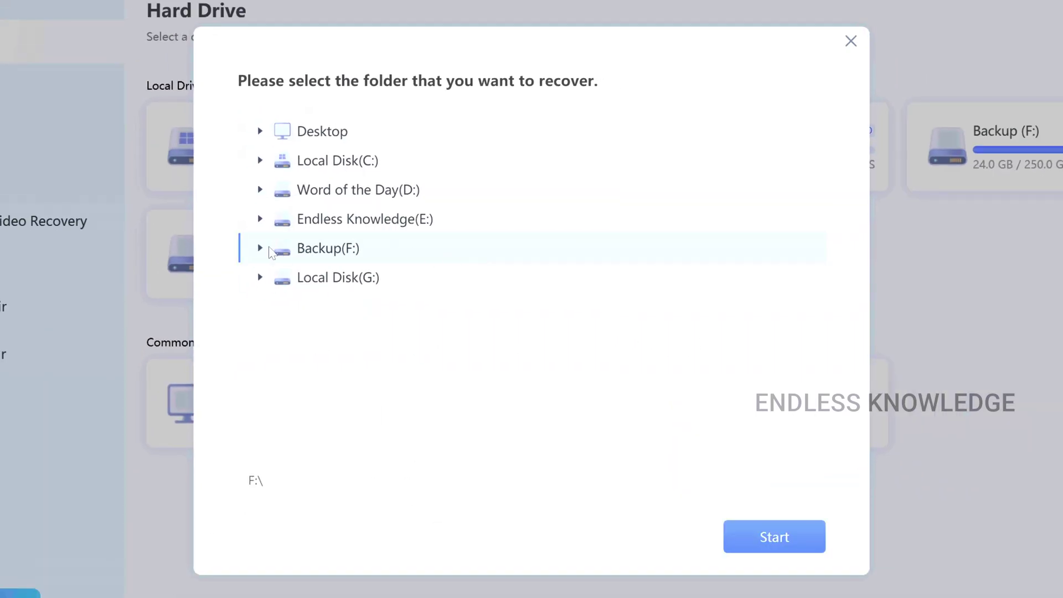
click(269, 250)
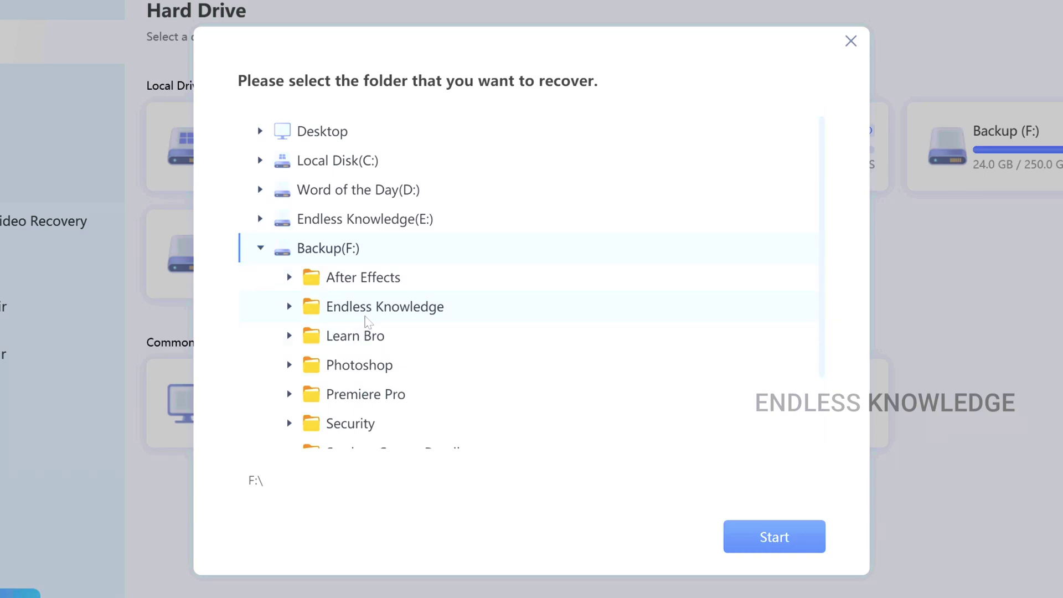
click(290, 307)
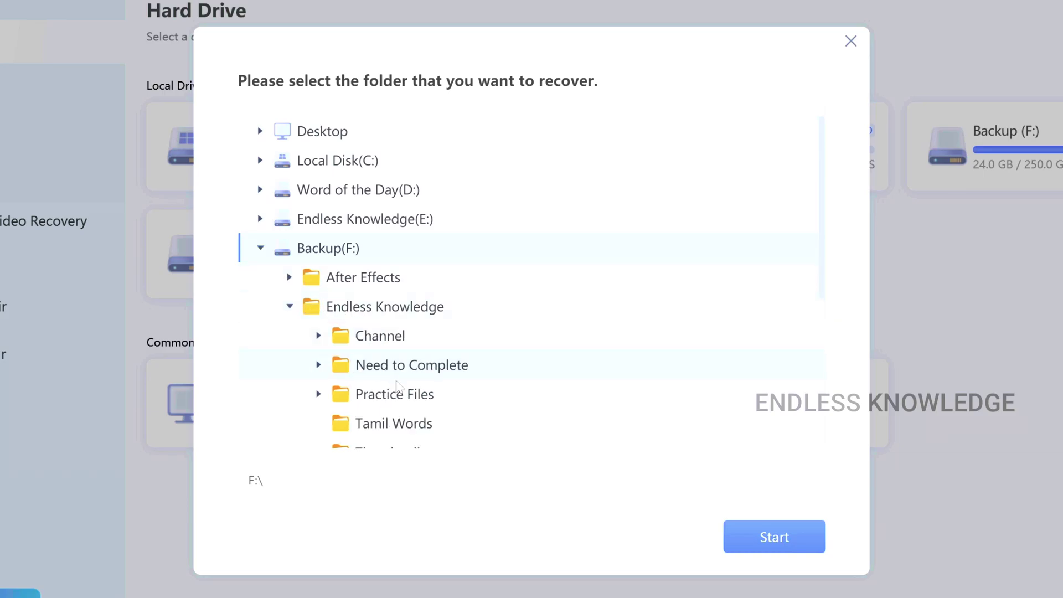
click(412, 395)
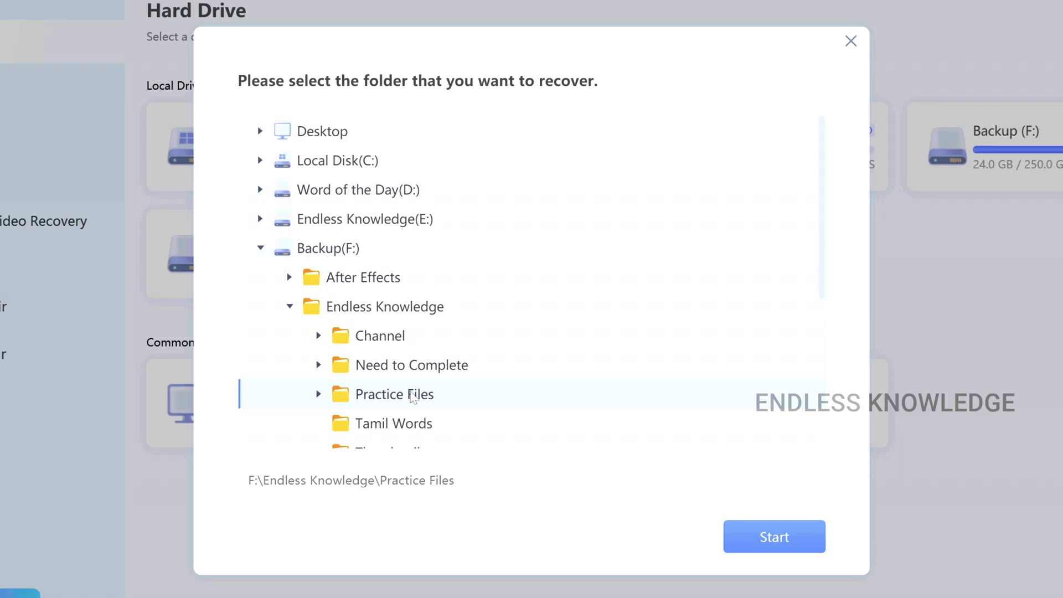
click(746, 534)
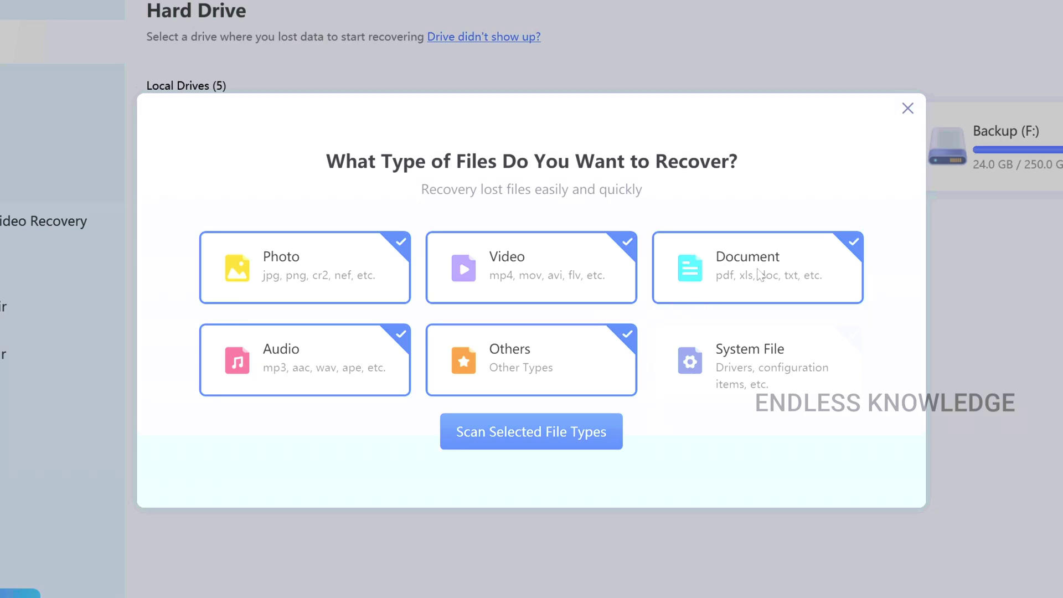
Exclude Photo, Video, Audio and Others, and scan for documents only.
click(481, 375)
click(485, 274)
click(321, 277)
click(326, 362)
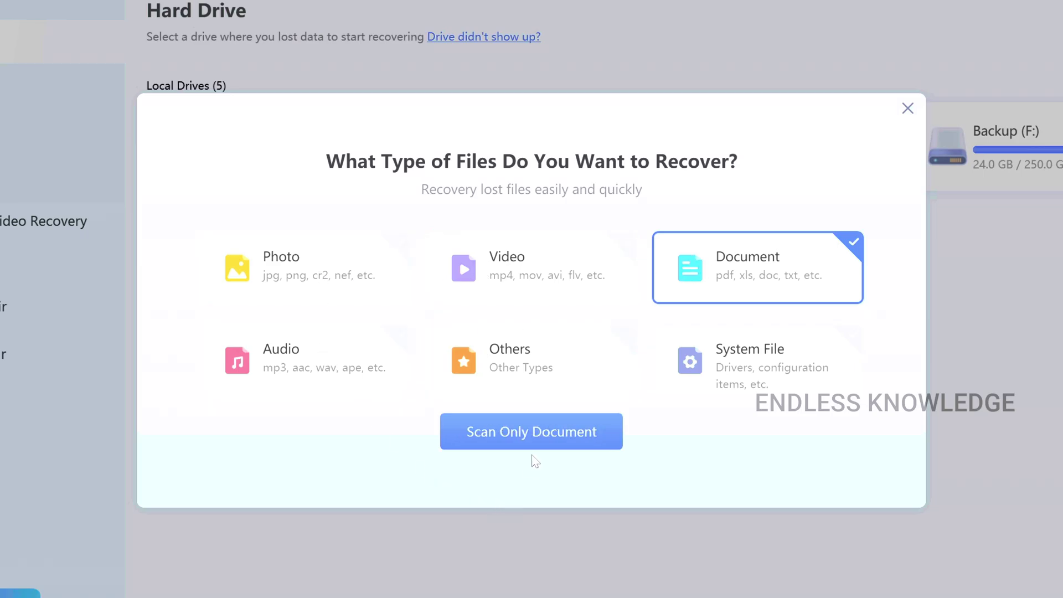
click(554, 434)
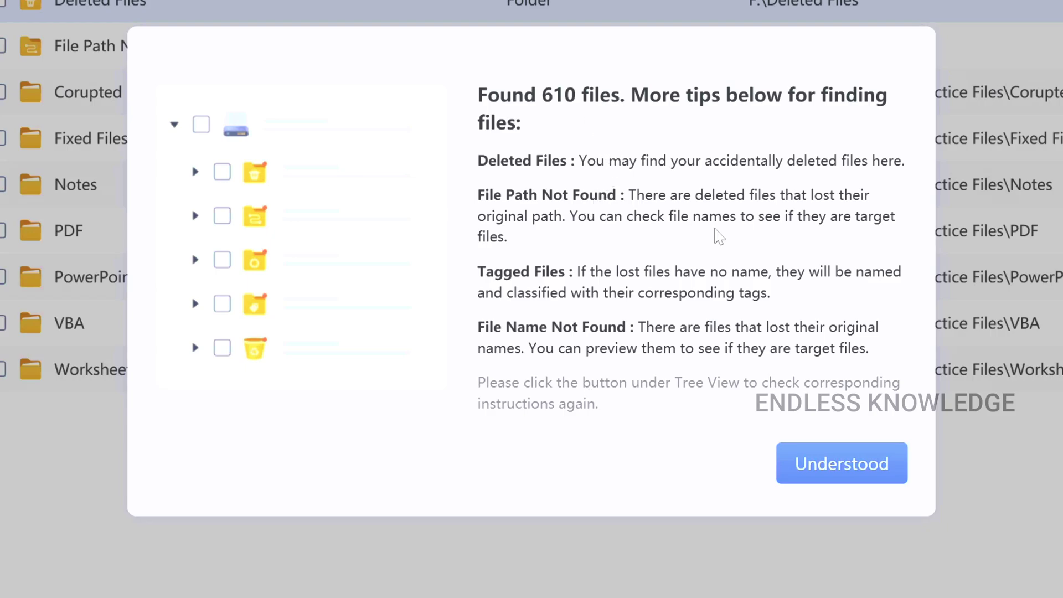
Dismiss the scan tips and compare the Type and Path views of the 610 found files.
click(881, 475)
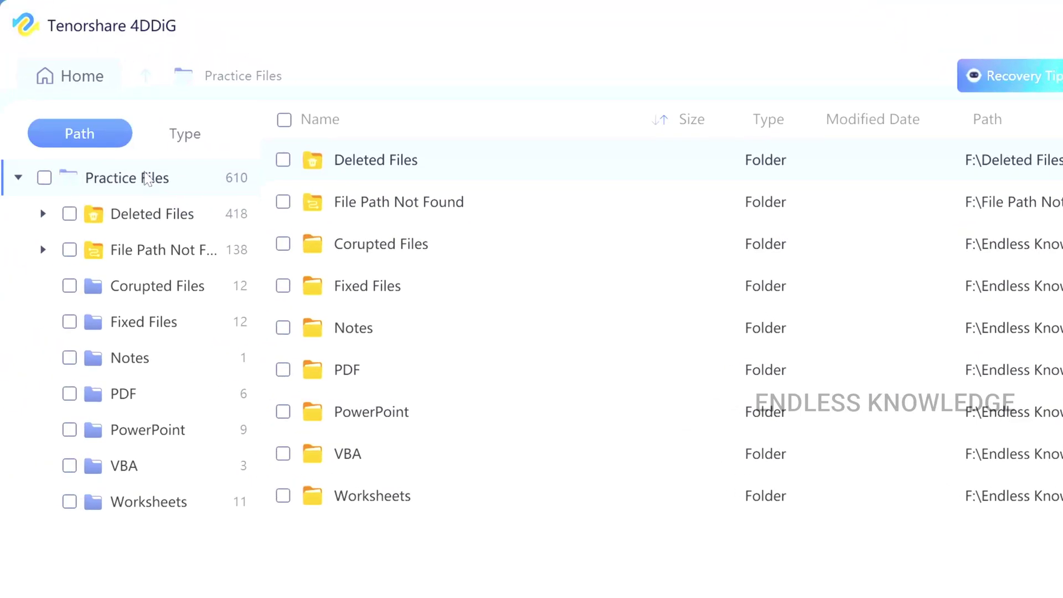
click(191, 141)
click(109, 137)
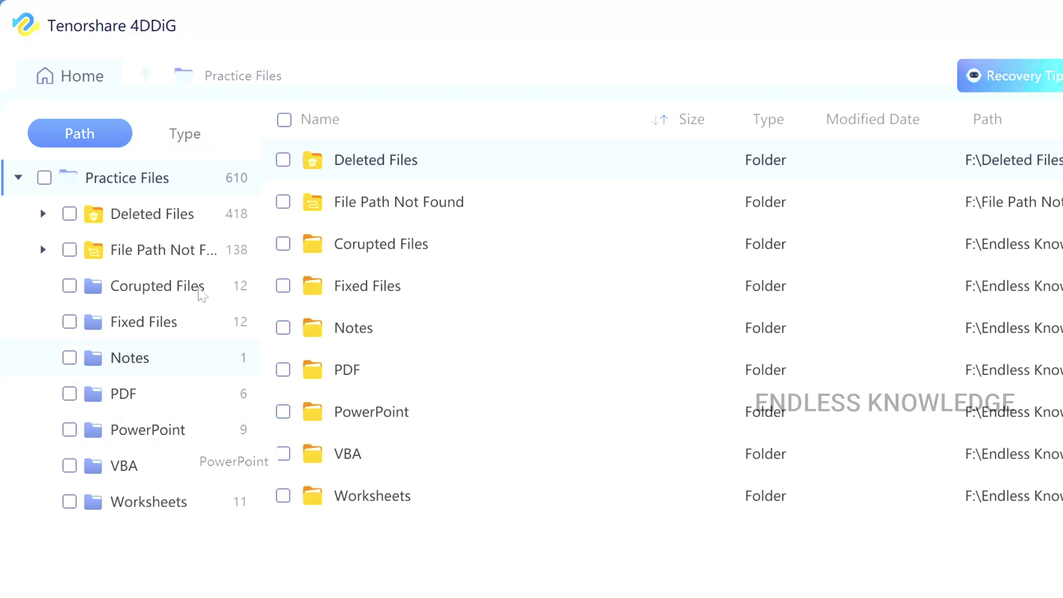
Group results by type and browse the DOCX and XLSX document lists.
click(196, 139)
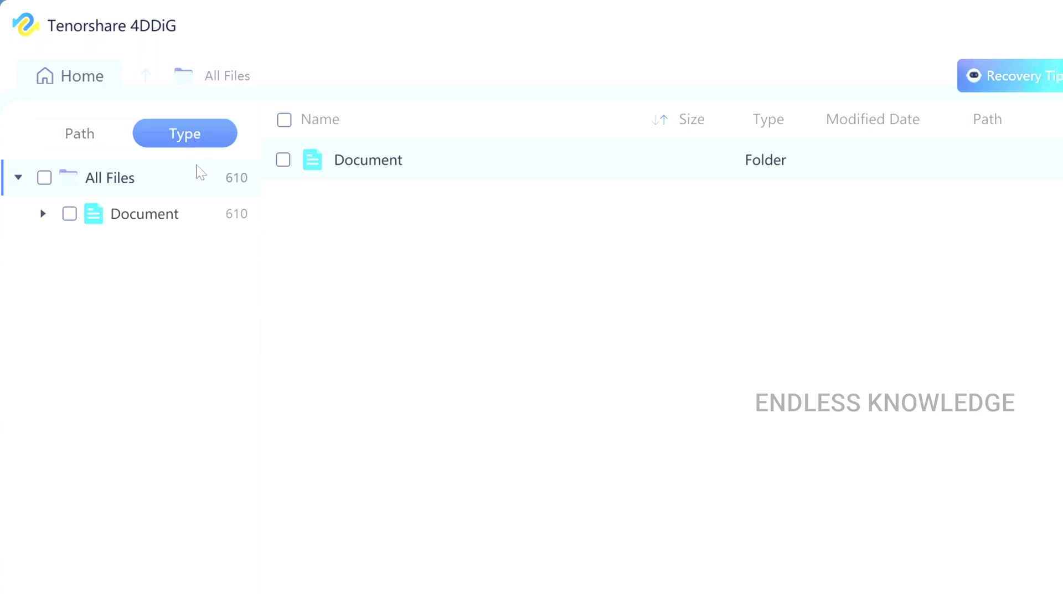
click(43, 214)
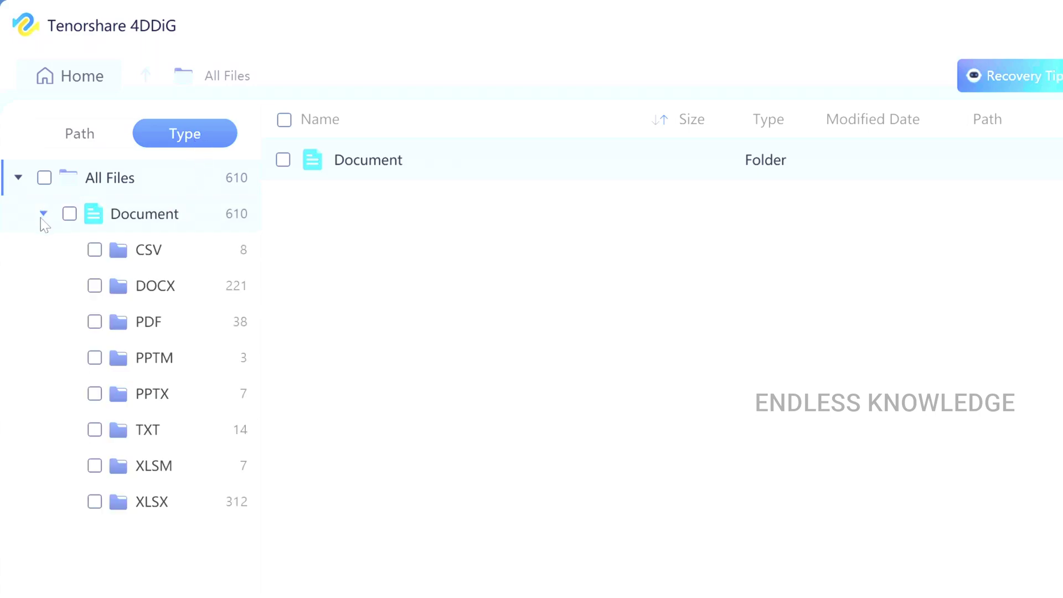
click(176, 286)
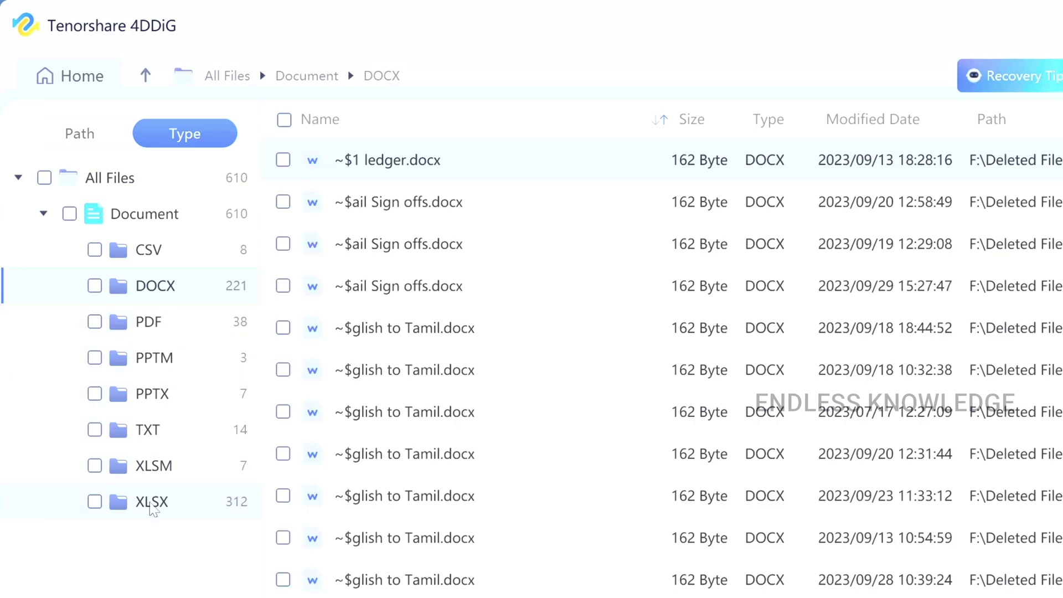
click(152, 505)
click(169, 289)
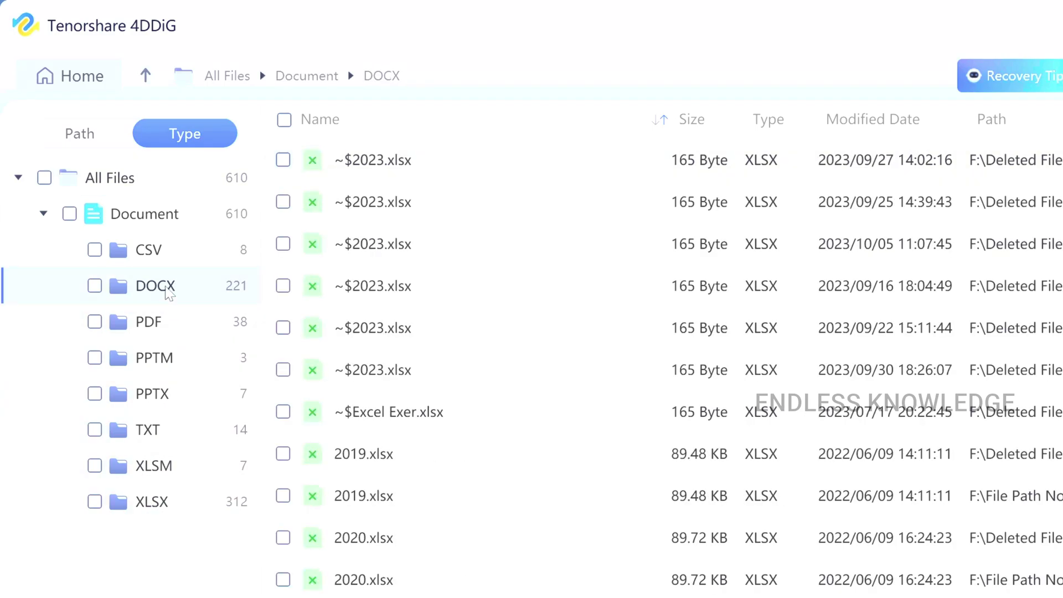
Find English to Tamil.docx in the DOCX list and preview it.
scroll(666, 257, down, 10)
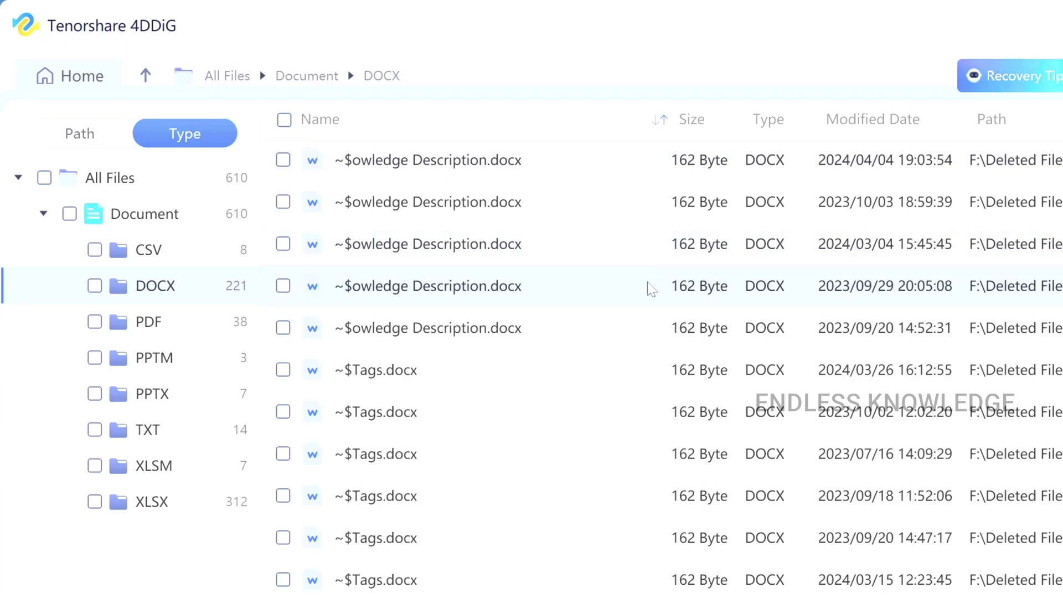
scroll(652, 290, down, 3)
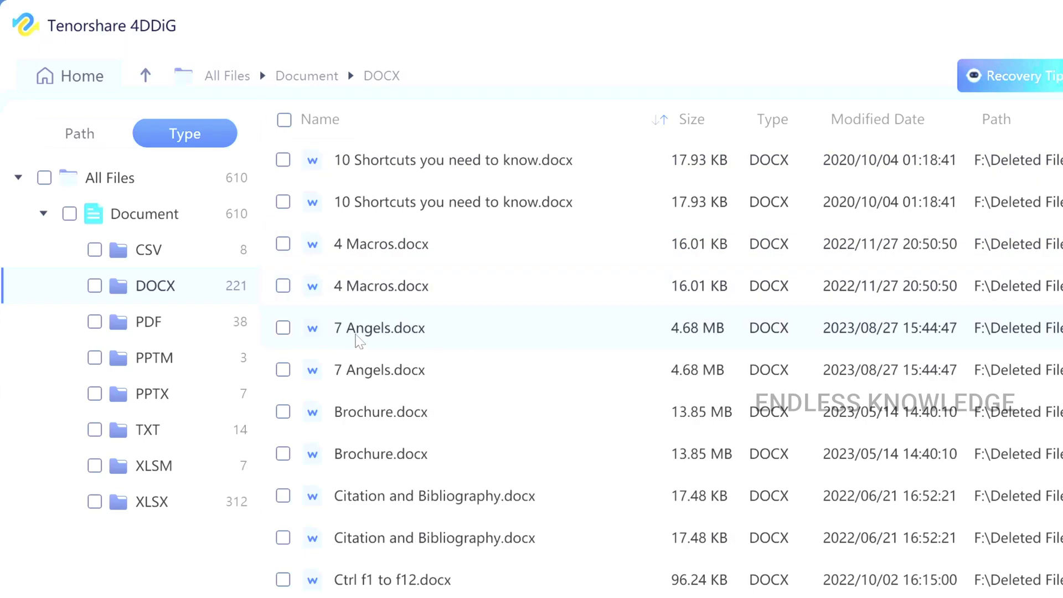
scroll(435, 577, down, 2)
scroll(435, 577, down, 3)
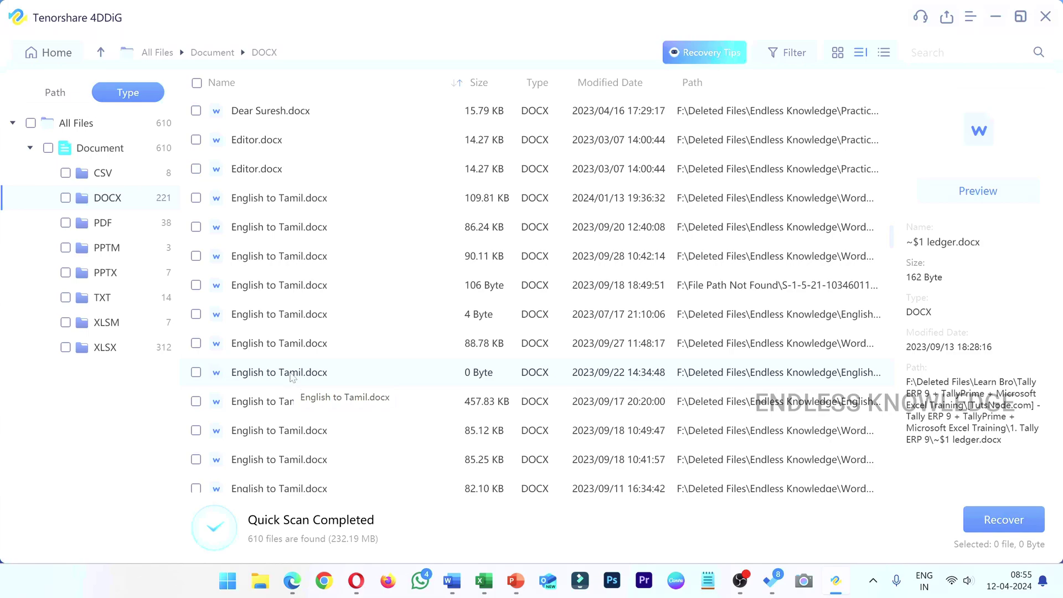
click(315, 197)
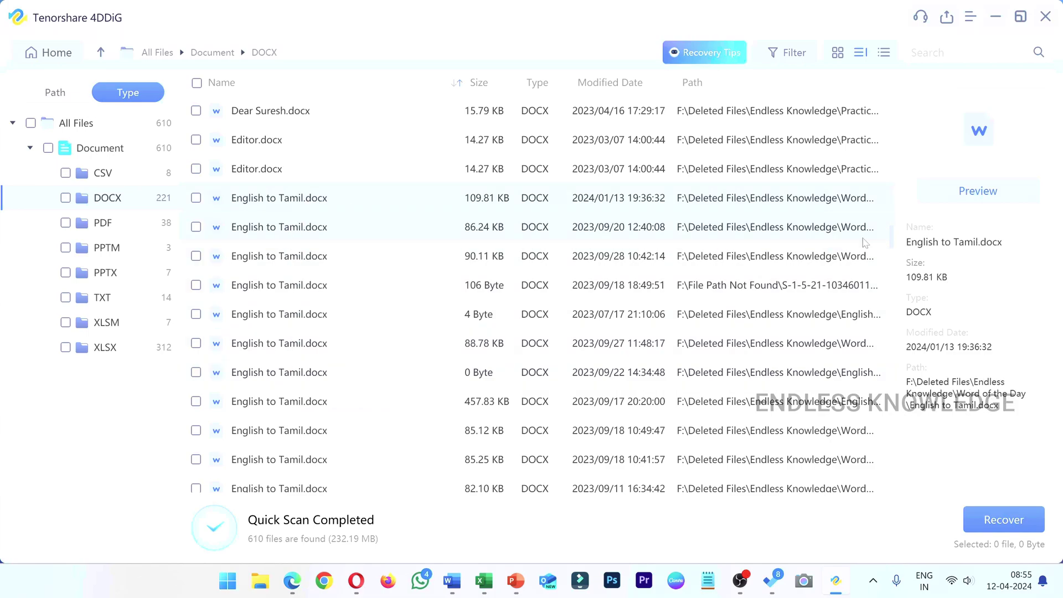
click(978, 191)
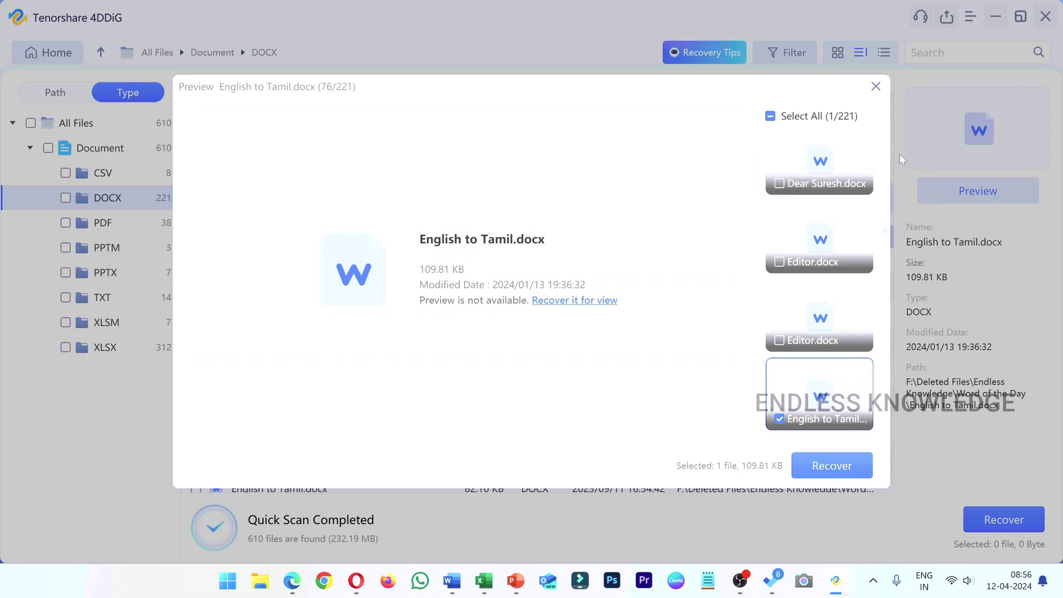
Close the preview, tick all DOCX and XLSX files, and bring up the filter options.
click(875, 86)
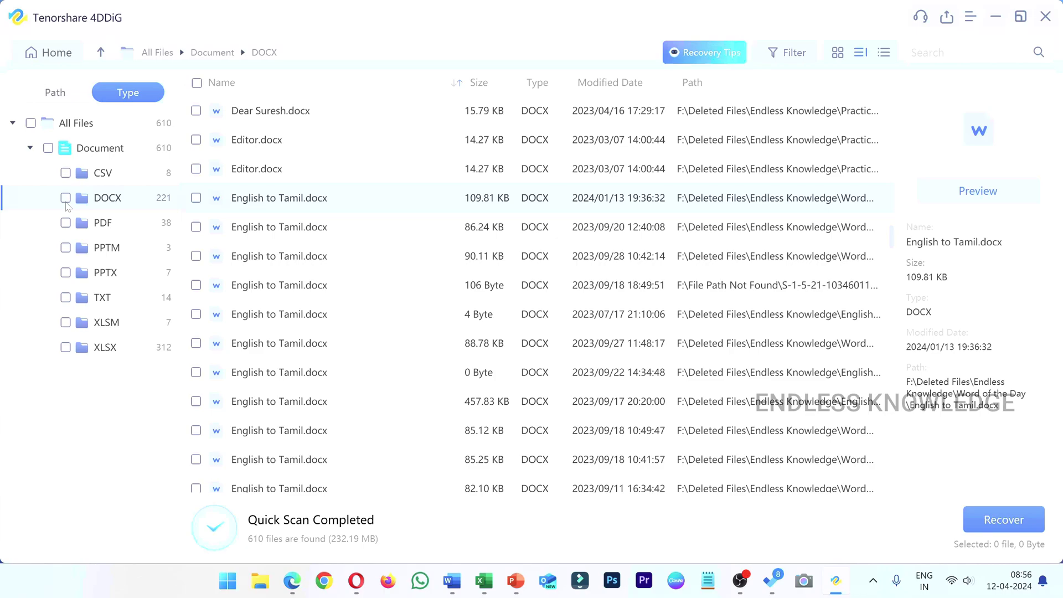
click(65, 199)
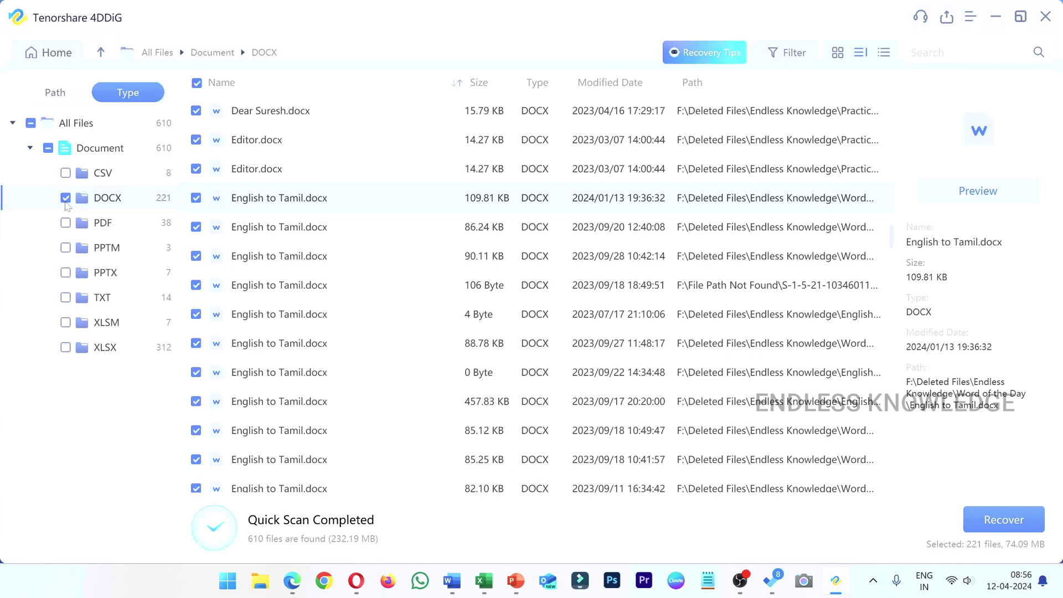
click(66, 348)
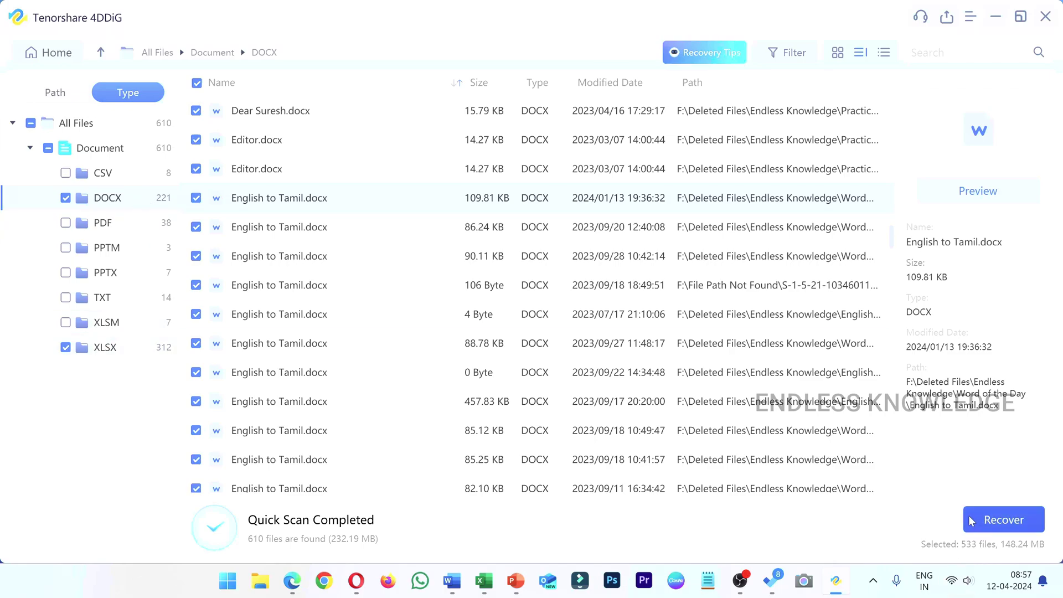
click(788, 56)
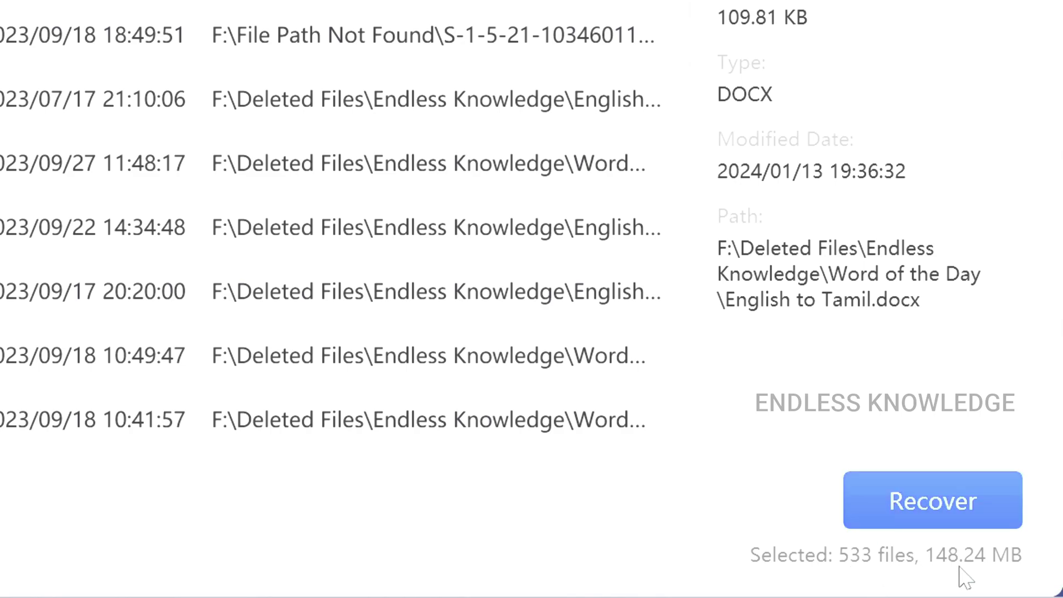
Create a 'Recover' folder on Endless Knowledge (E:) and recover the selected files into it.
click(939, 505)
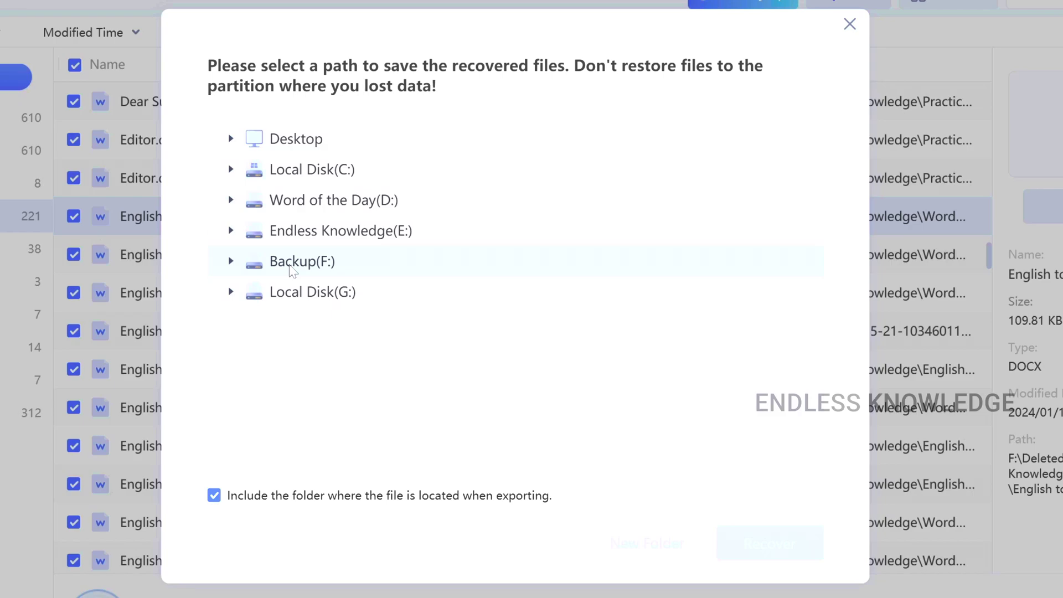
click(232, 233)
click(304, 233)
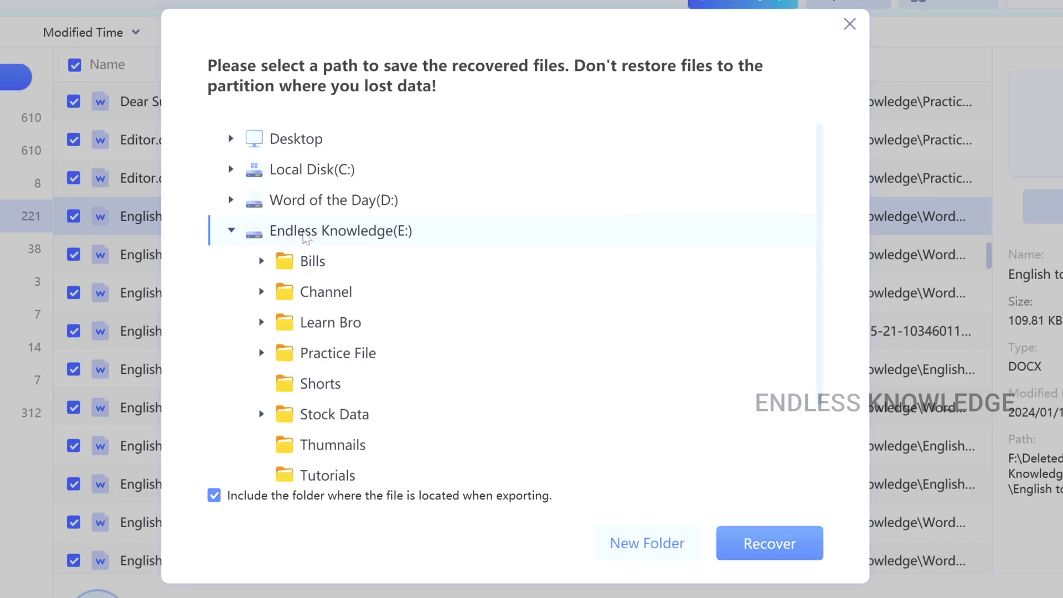
click(664, 544)
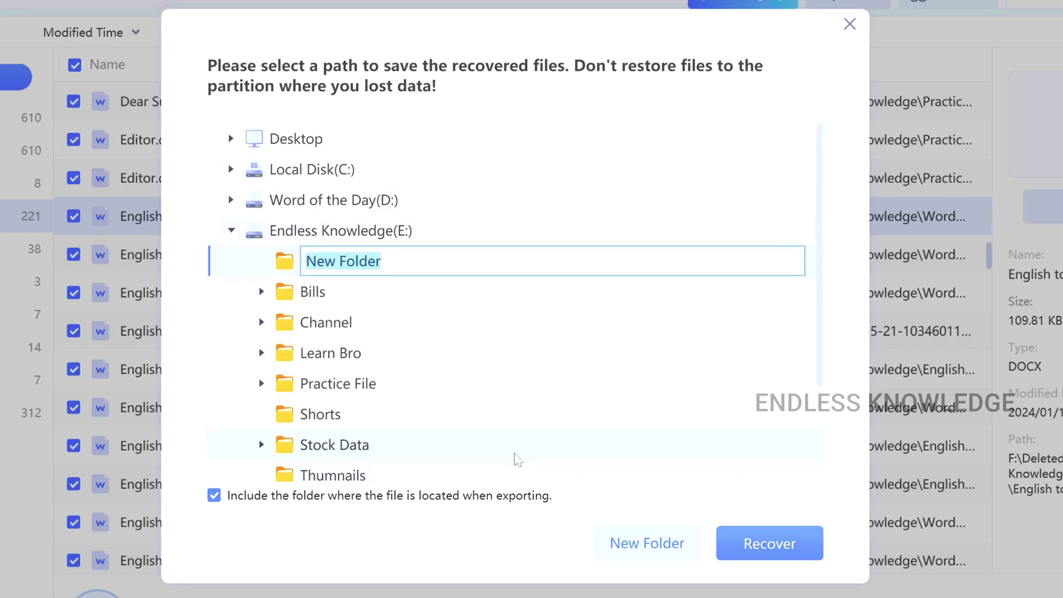
text(Red)
text(over)
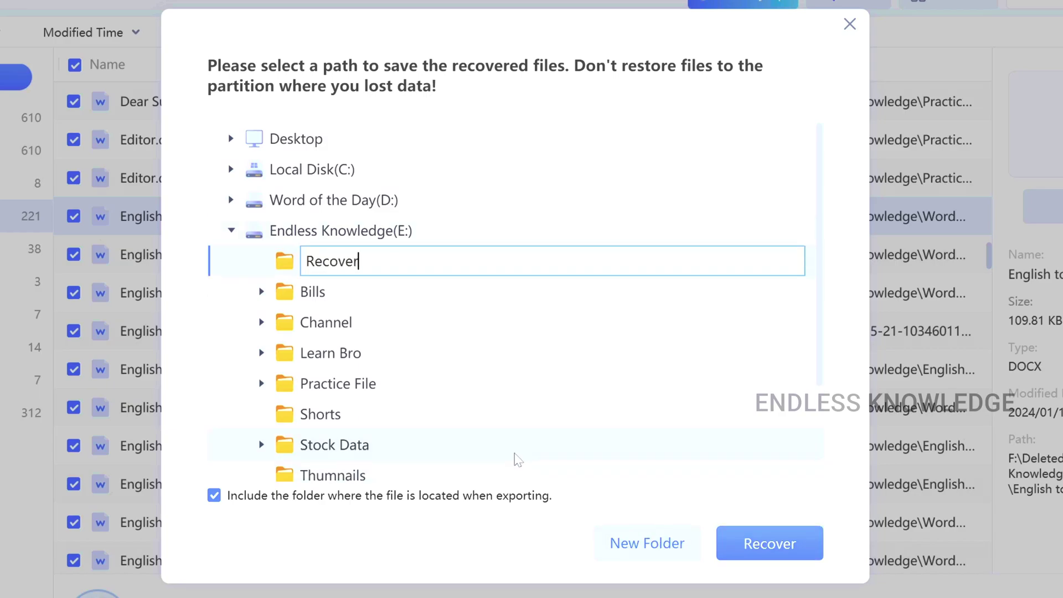
click(282, 269)
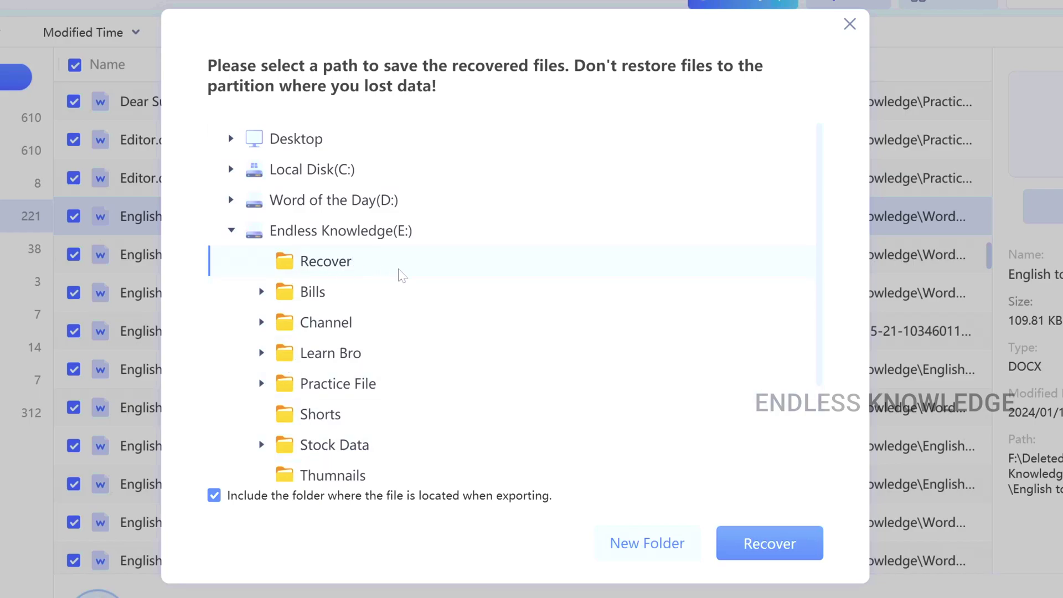
click(799, 540)
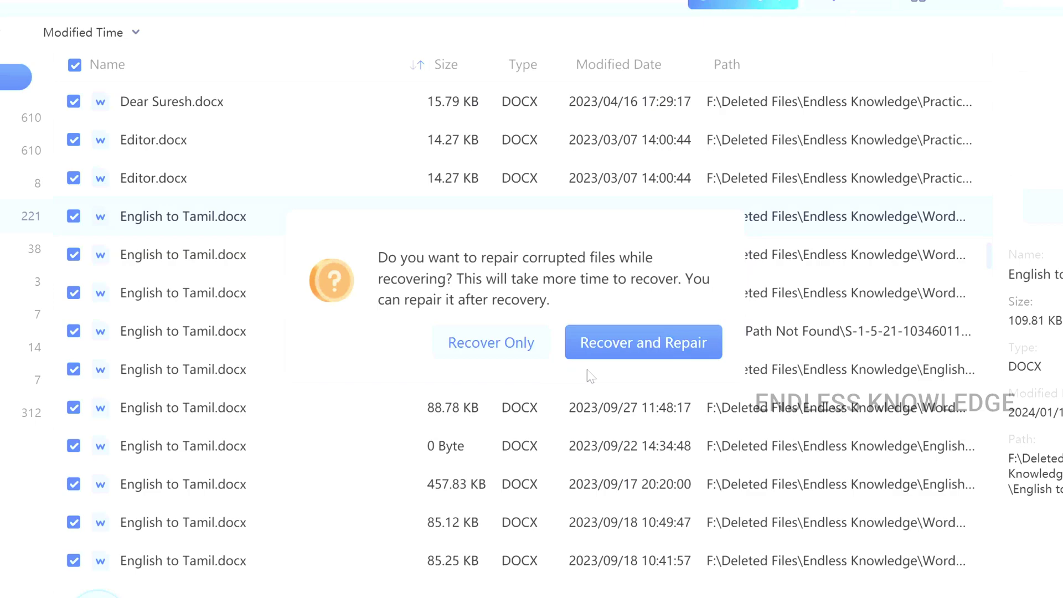
Recover and repair the 533 files, then view the recovered folder in File Explorer.
click(649, 351)
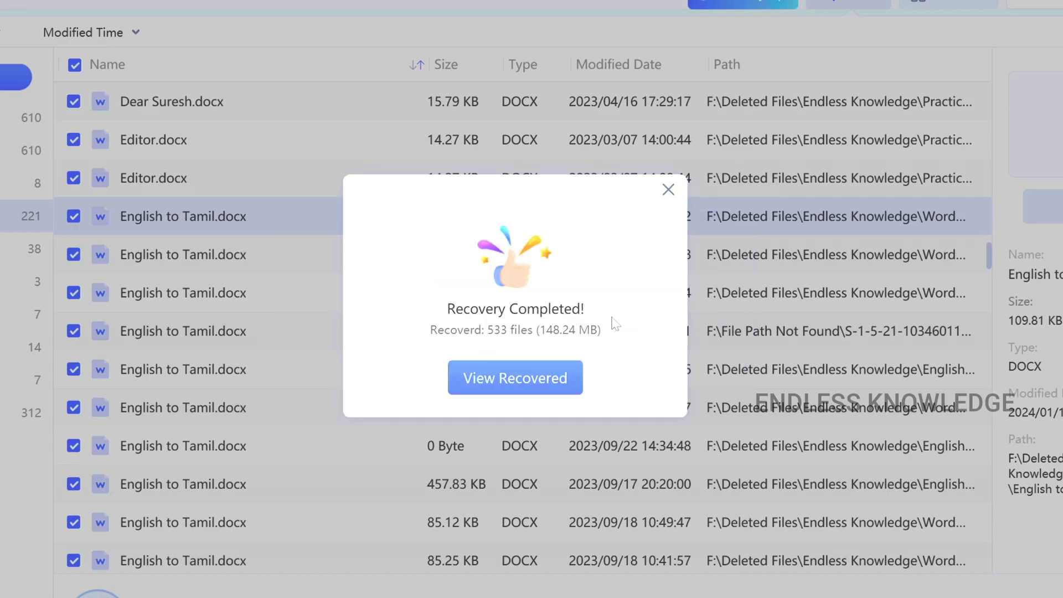
click(550, 375)
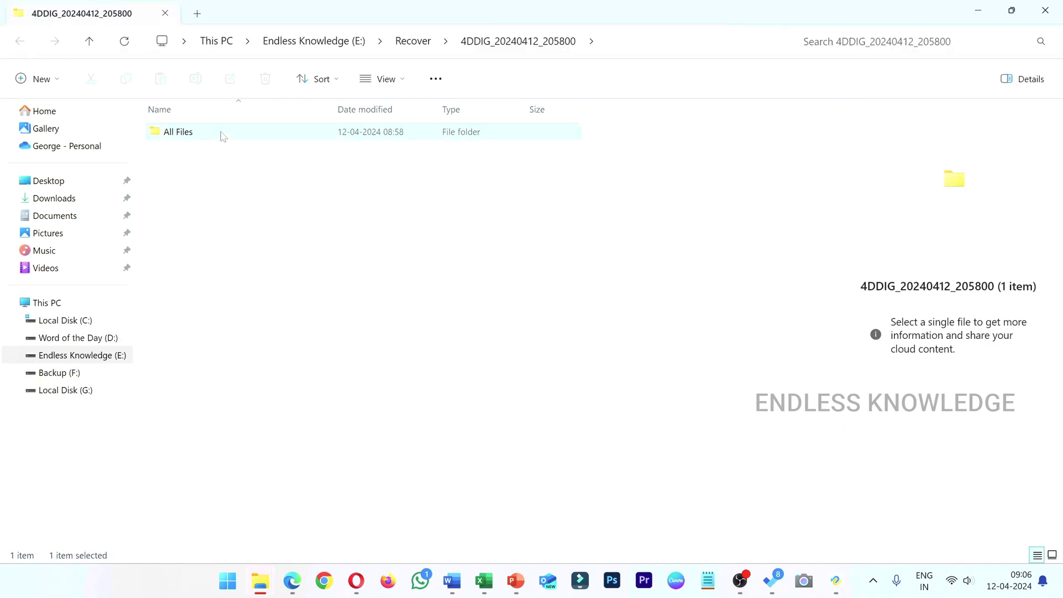
Open the recovered Brochure.docx from All Files > Document > DOCX, sorted by size.
double_click(221, 133)
double_click(221, 133)
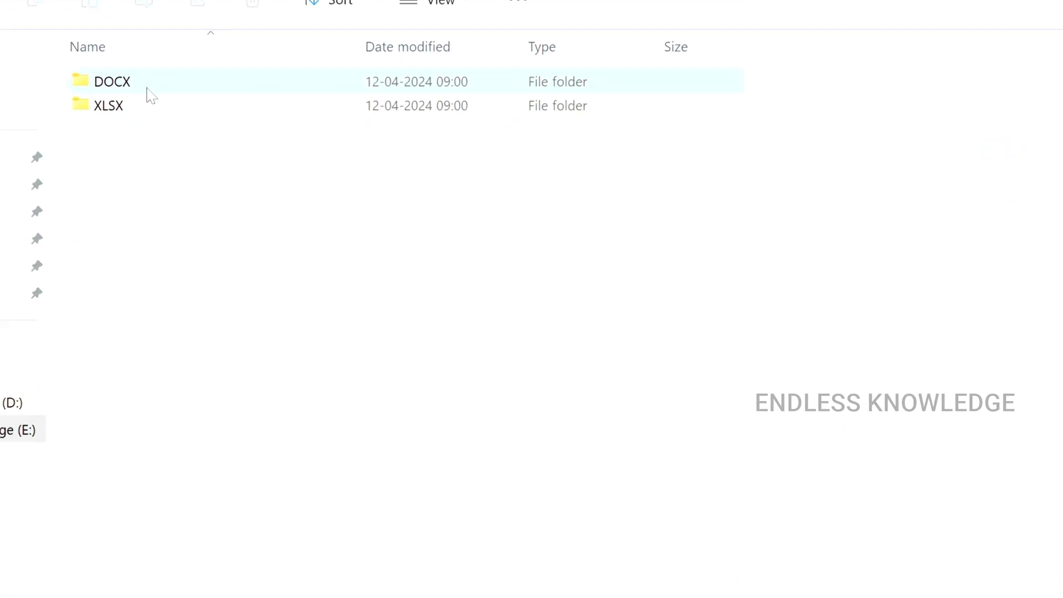
double_click(199, 134)
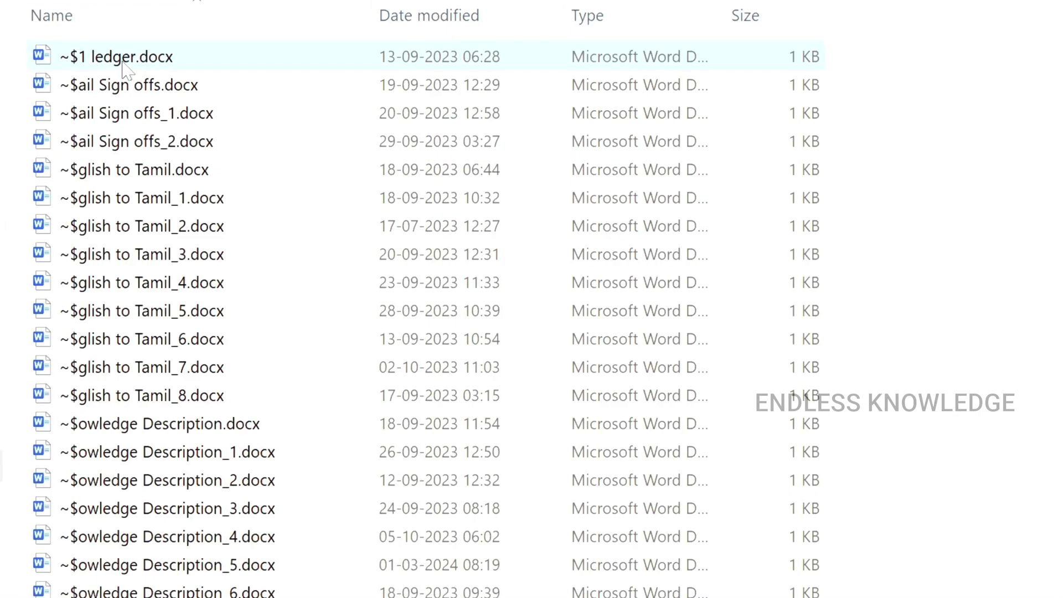
scroll(636, 176, up, 3)
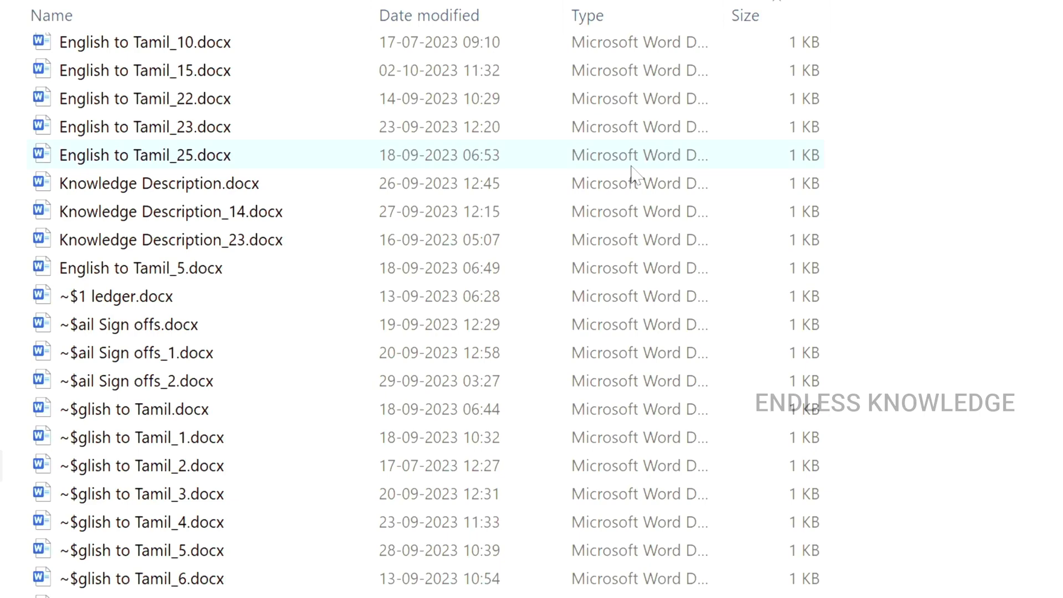
scroll(635, 176, down, 5)
scroll(636, 176, up, 12)
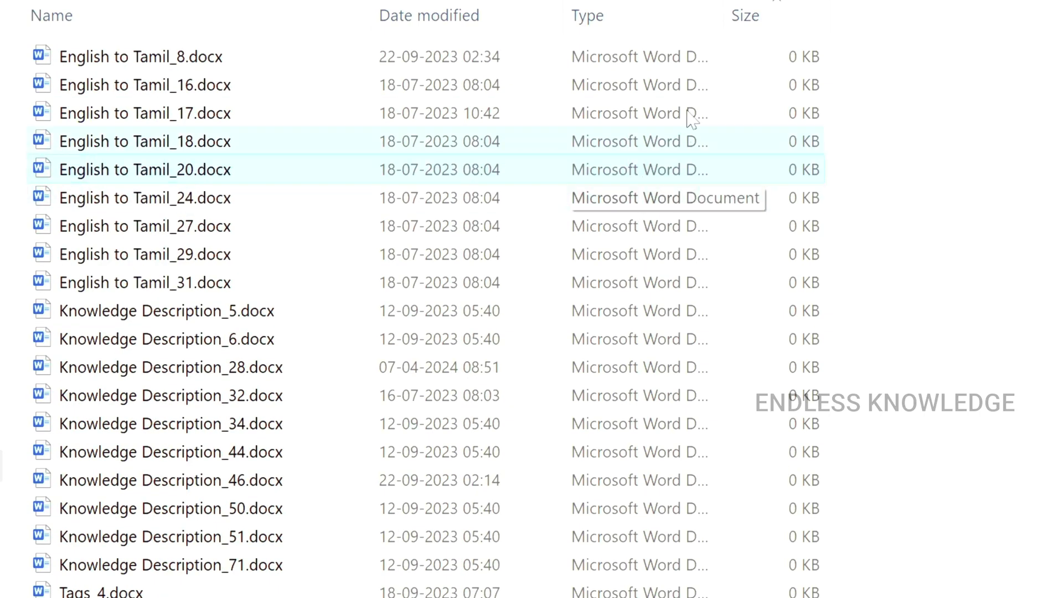
click(774, 25)
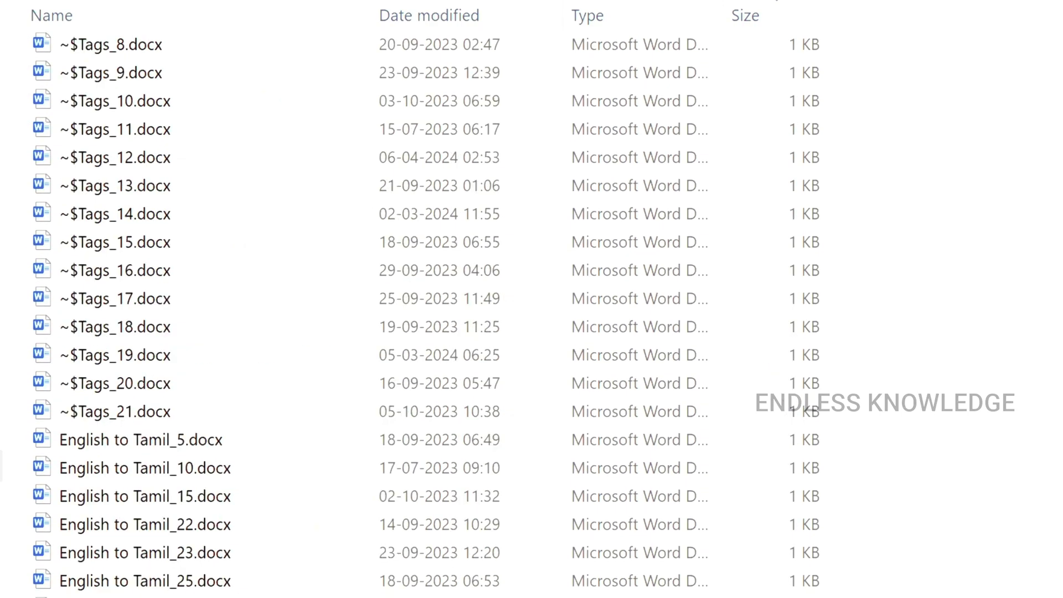
scroll(427, 314, up, 20)
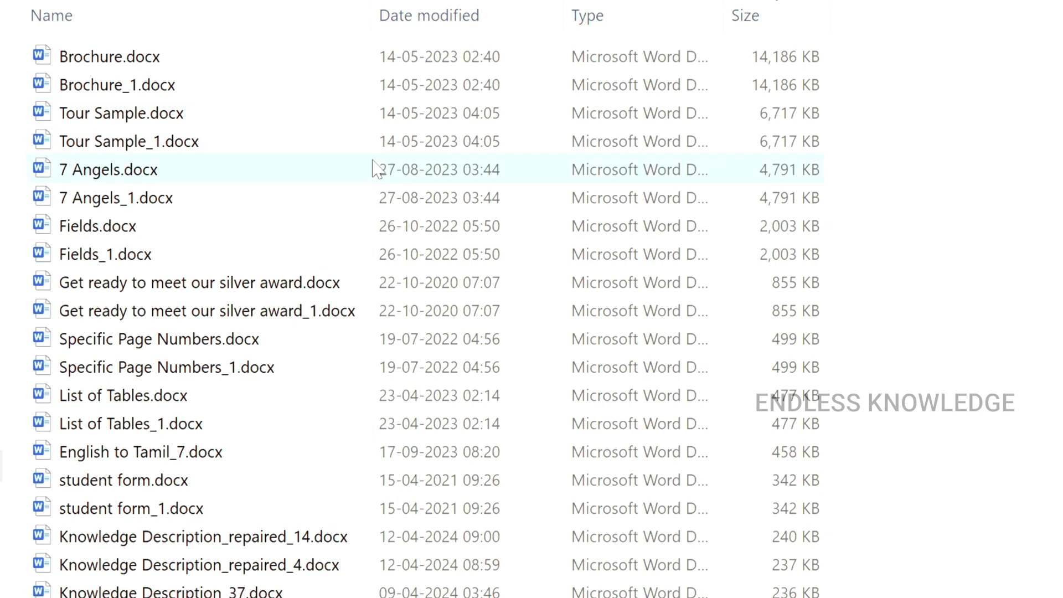
double_click(343, 69)
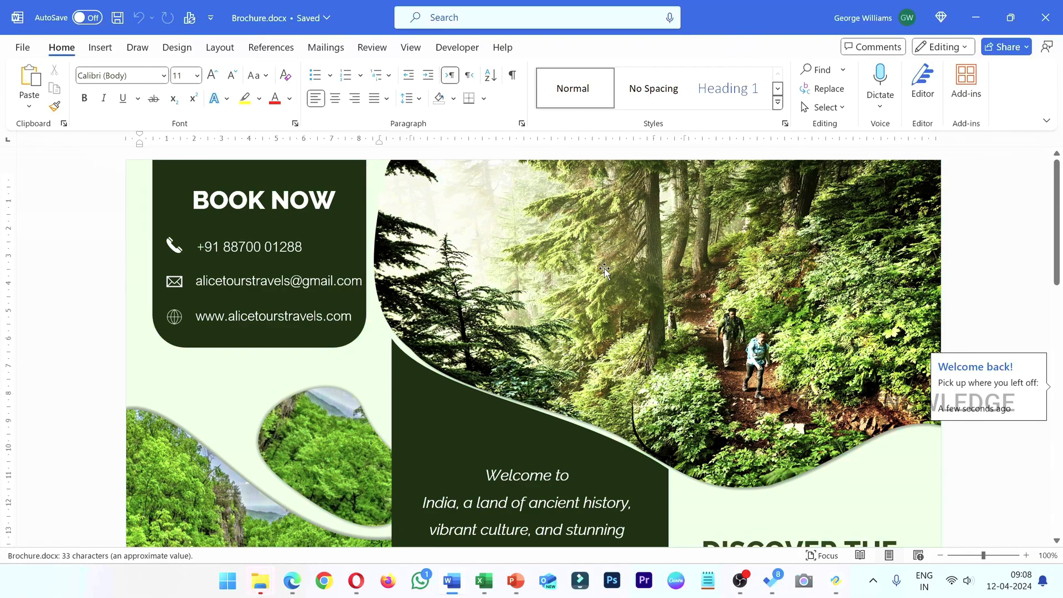
In the XLSX folder sorted largest first, open Index & Match Practice Workbook (Recovered).
key(alt+Tab)
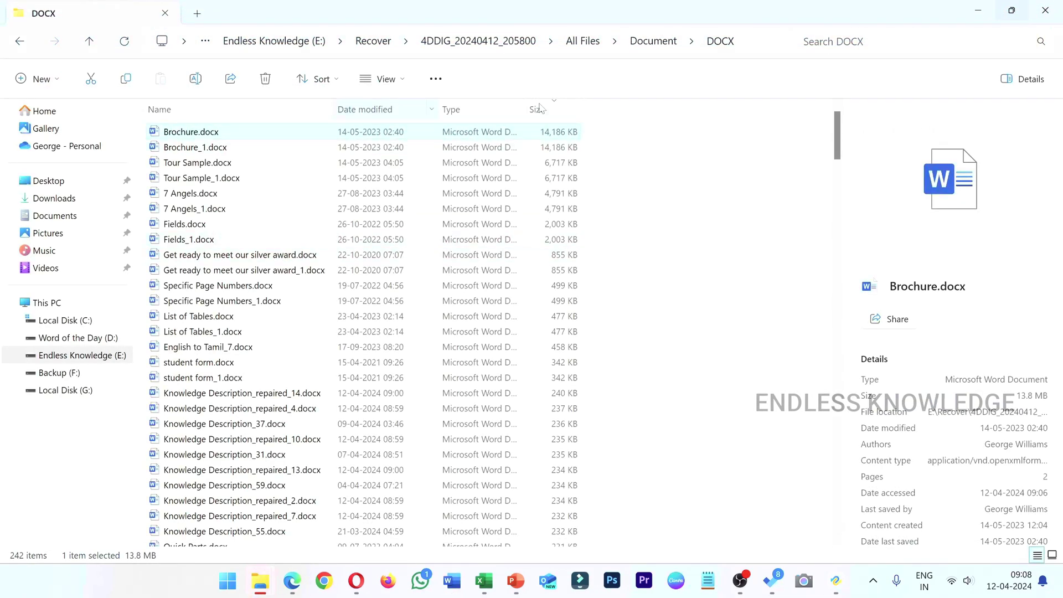
click(653, 41)
double_click(169, 146)
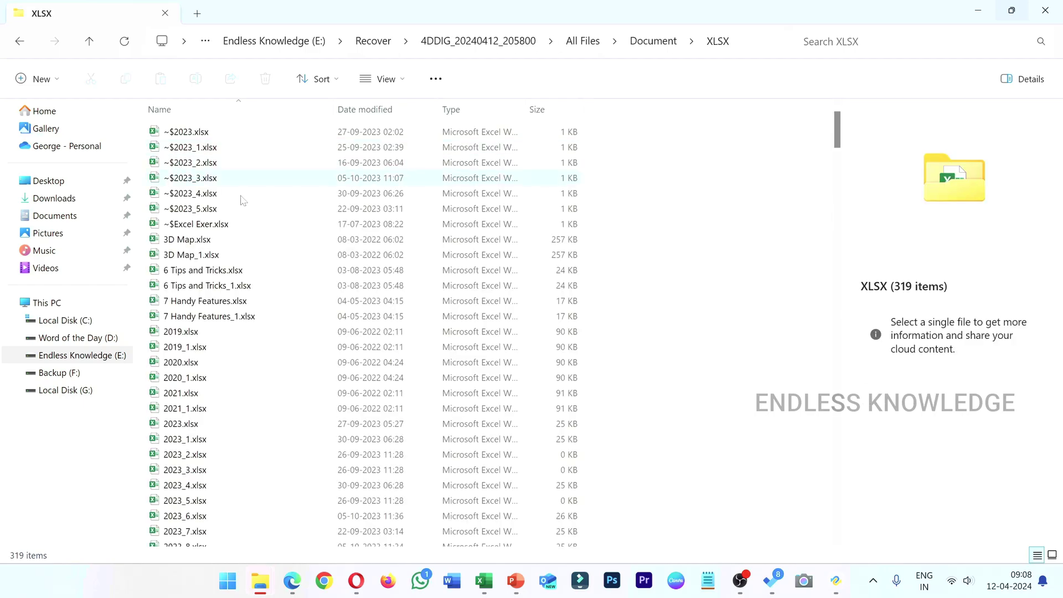
click(538, 111)
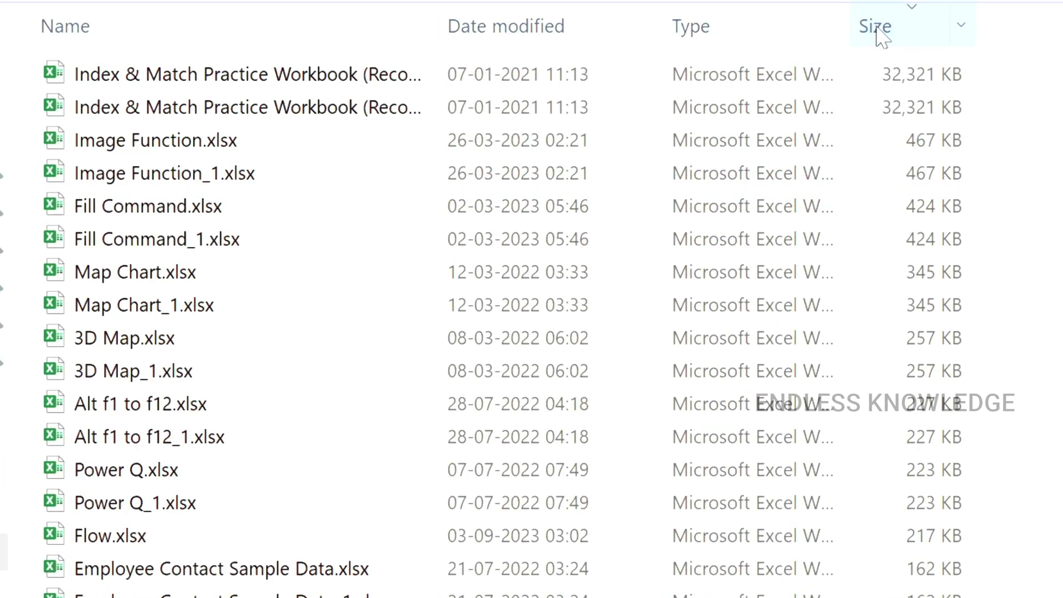
double_click(398, 83)
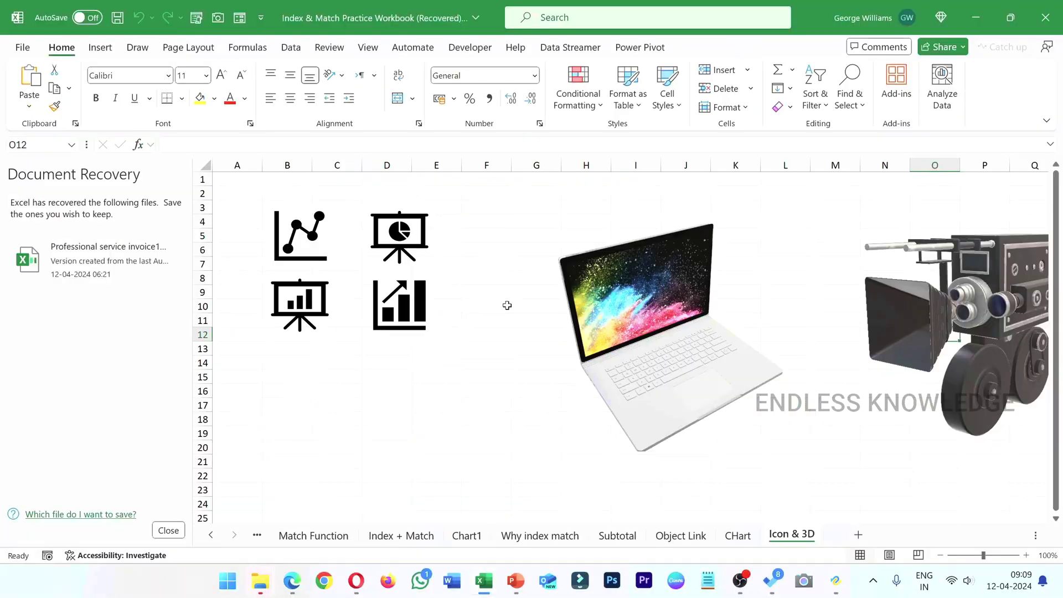
Page through the Index + Match, Chart1, Why index match and Subtotal sheets.
click(401, 535)
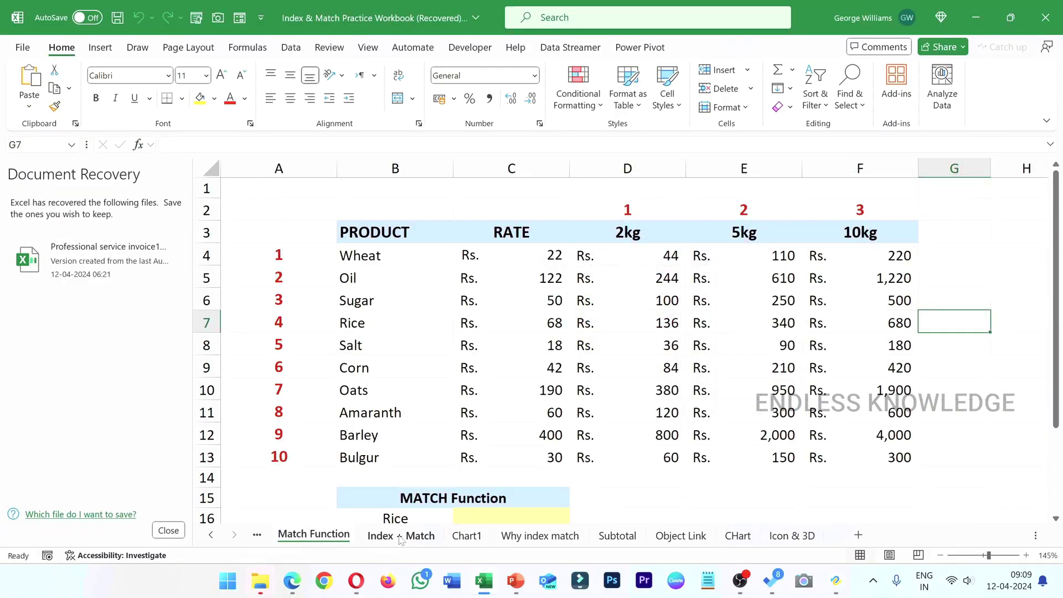
click(467, 536)
click(559, 536)
click(615, 536)
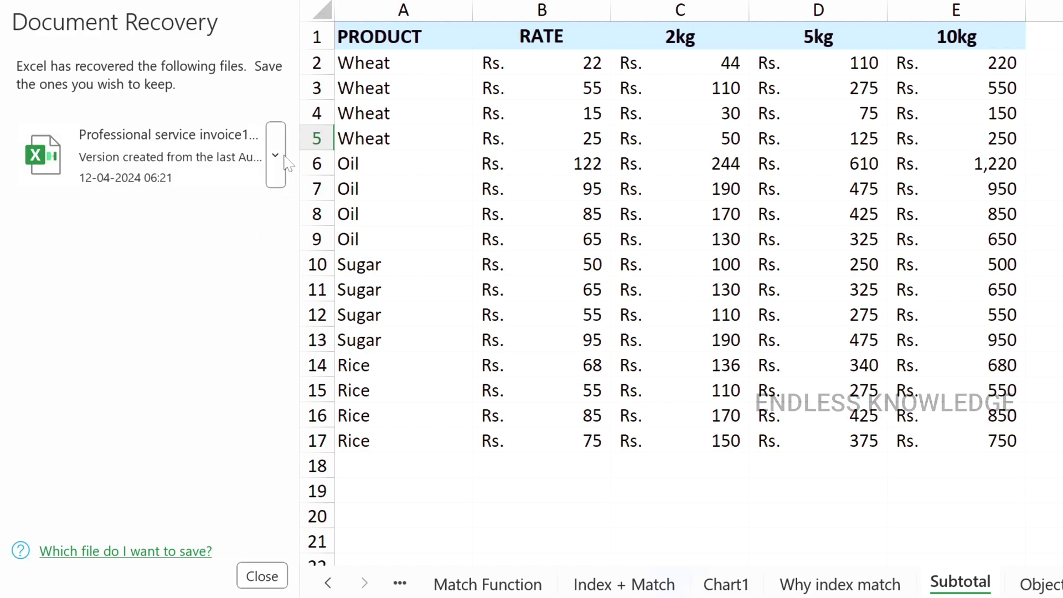
Close Document Recovery, choosing to remove the unopened Professional service invoice1 file.
click(281, 159)
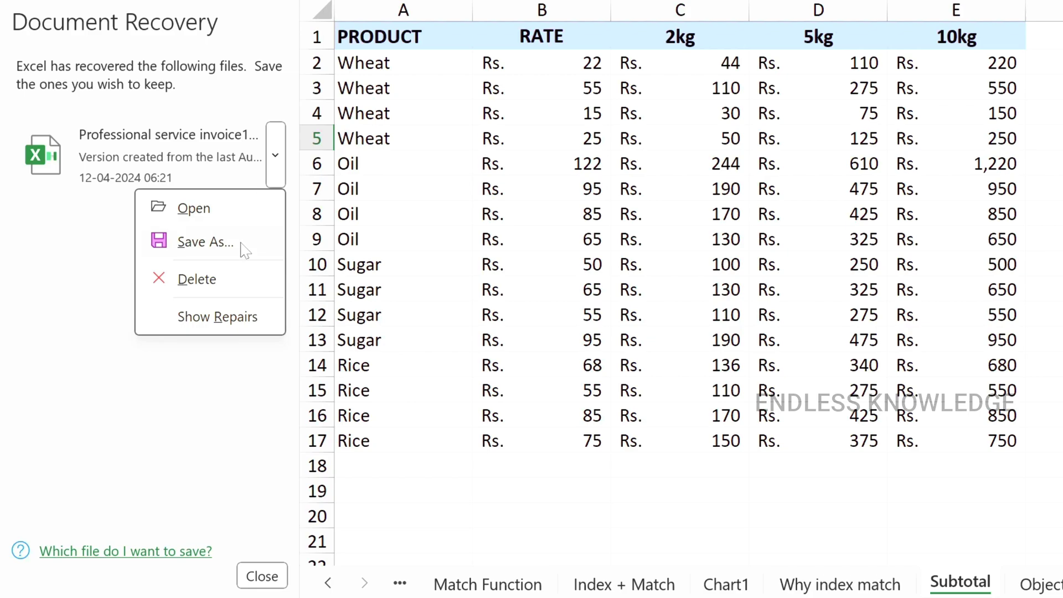
click(264, 581)
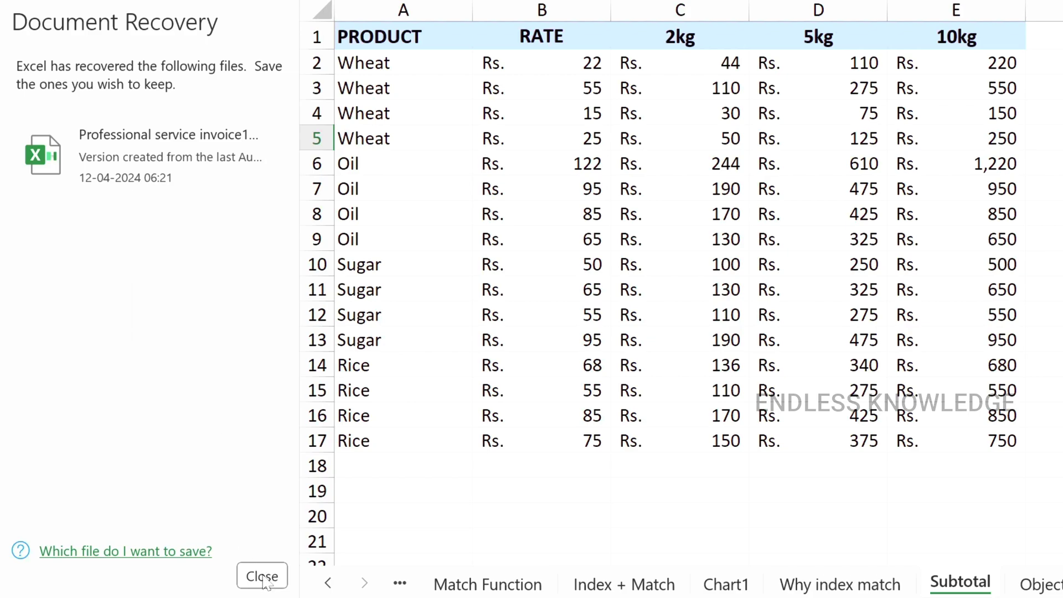
click(264, 581)
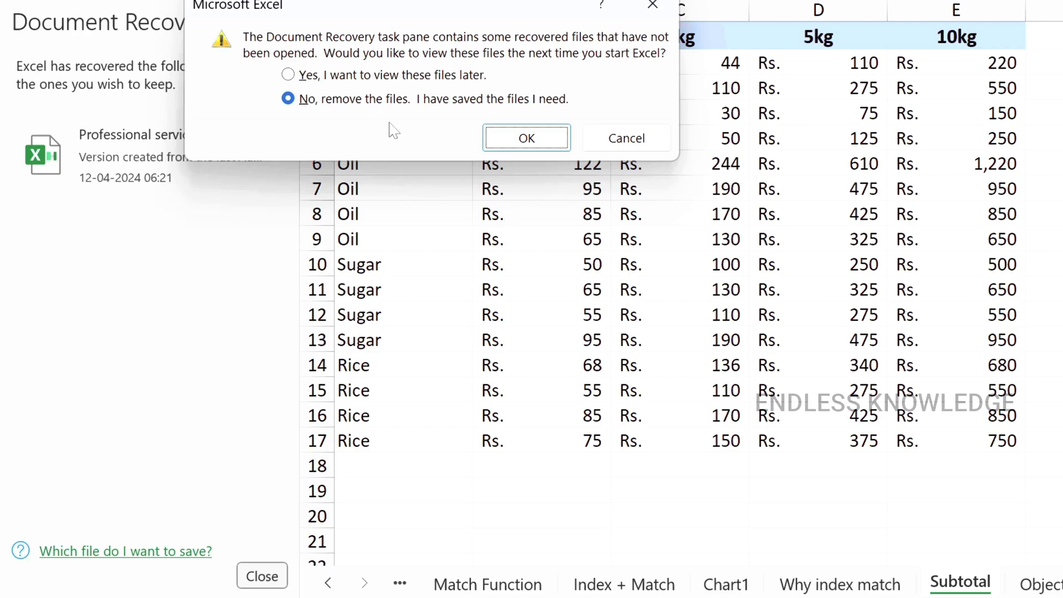
click(527, 139)
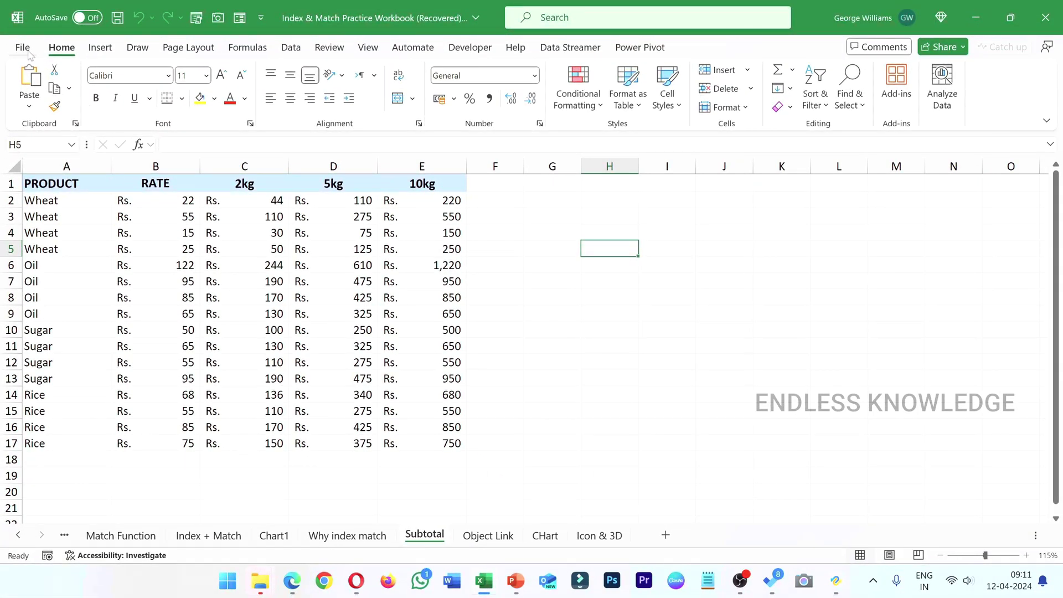
Under File > Options > Save, select the full AutoRecover file location path for copying.
click(22, 48)
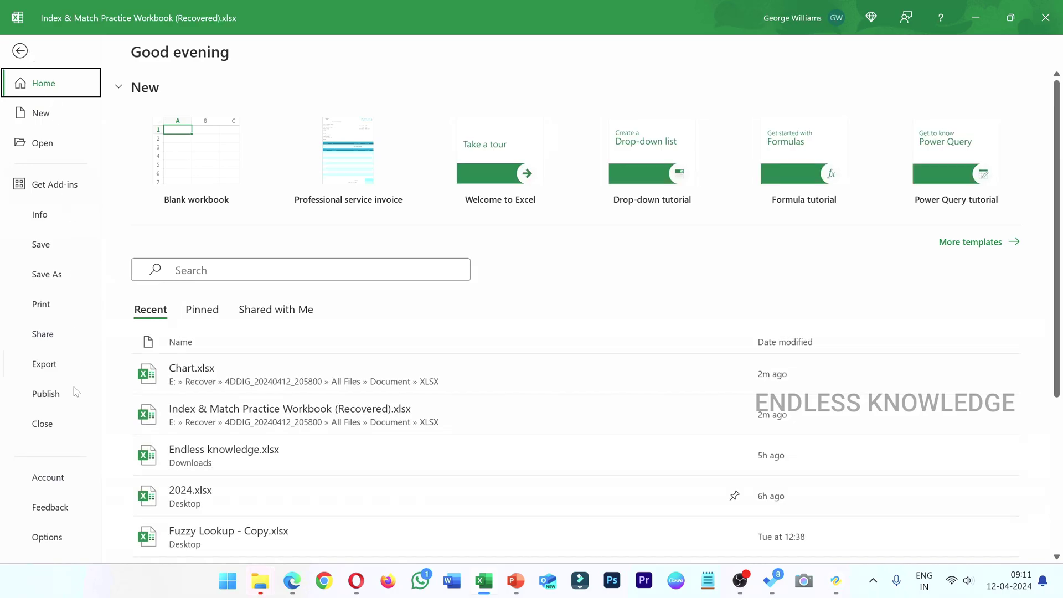
click(65, 534)
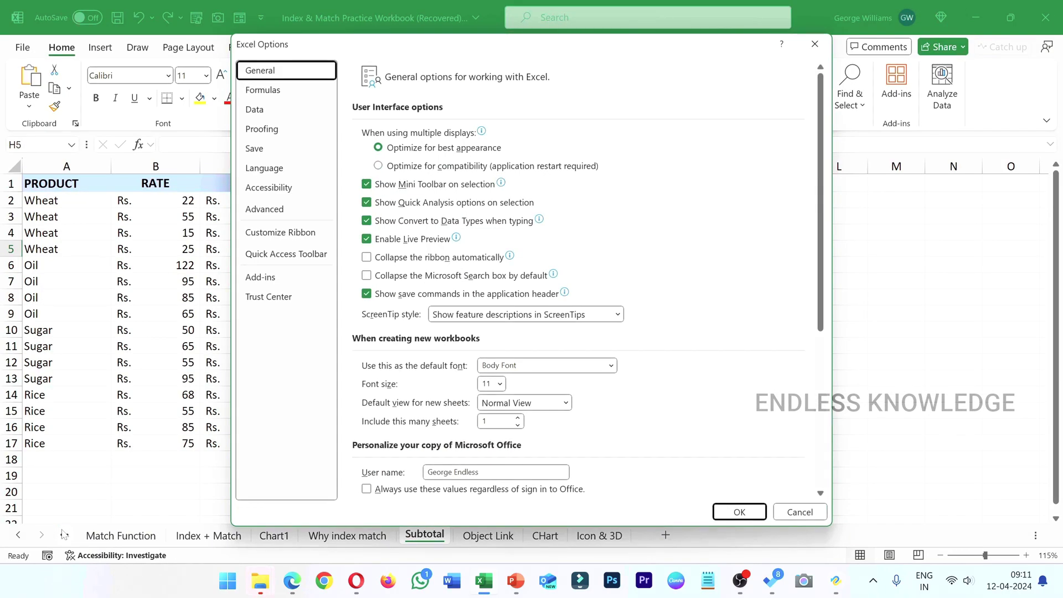
click(82, 193)
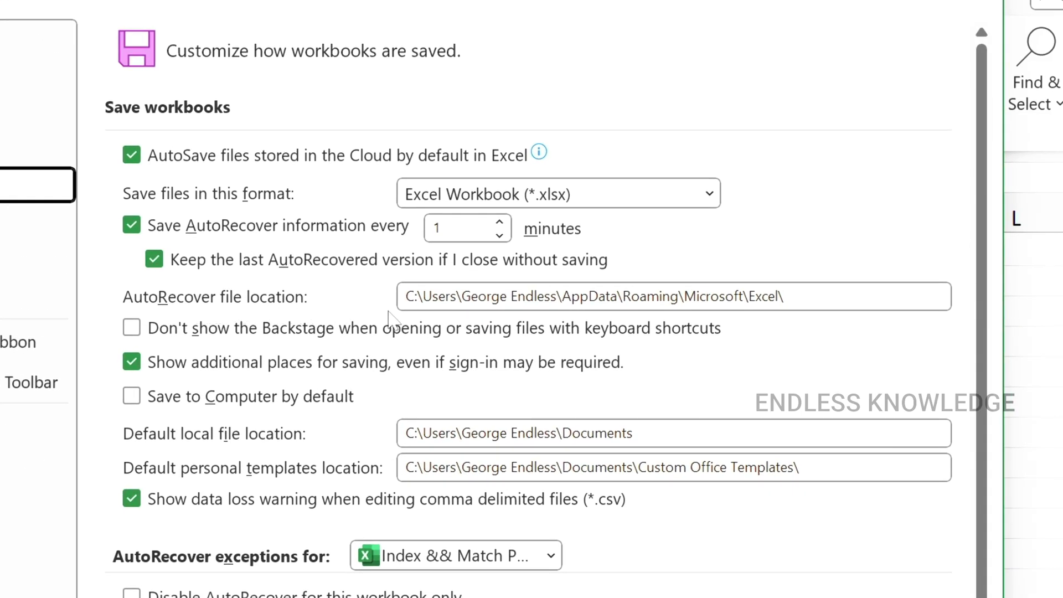
click(830, 299)
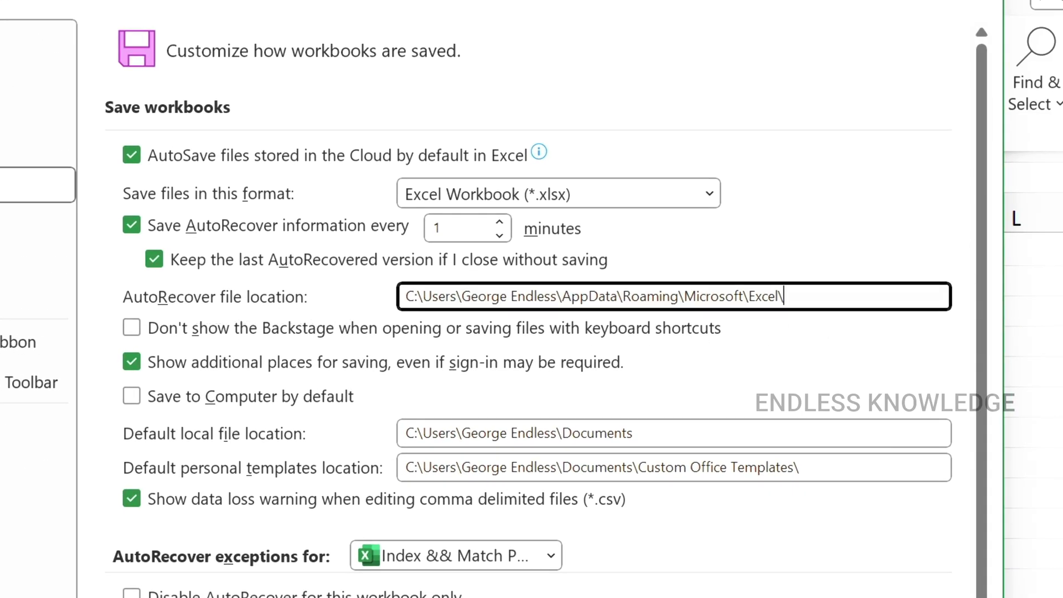
drag(831, 299, 372, 304)
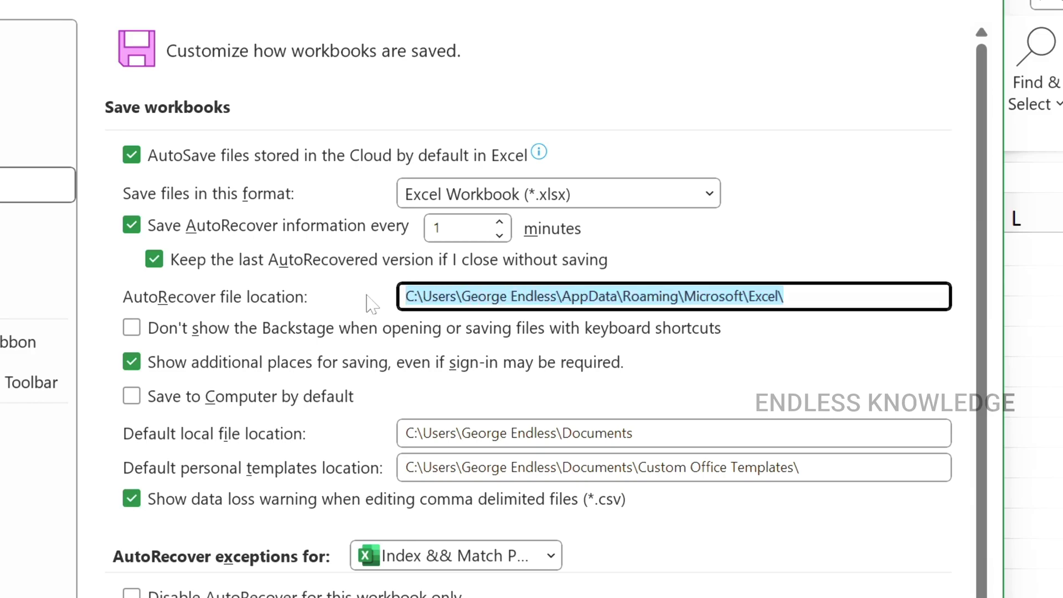
click(811, 296)
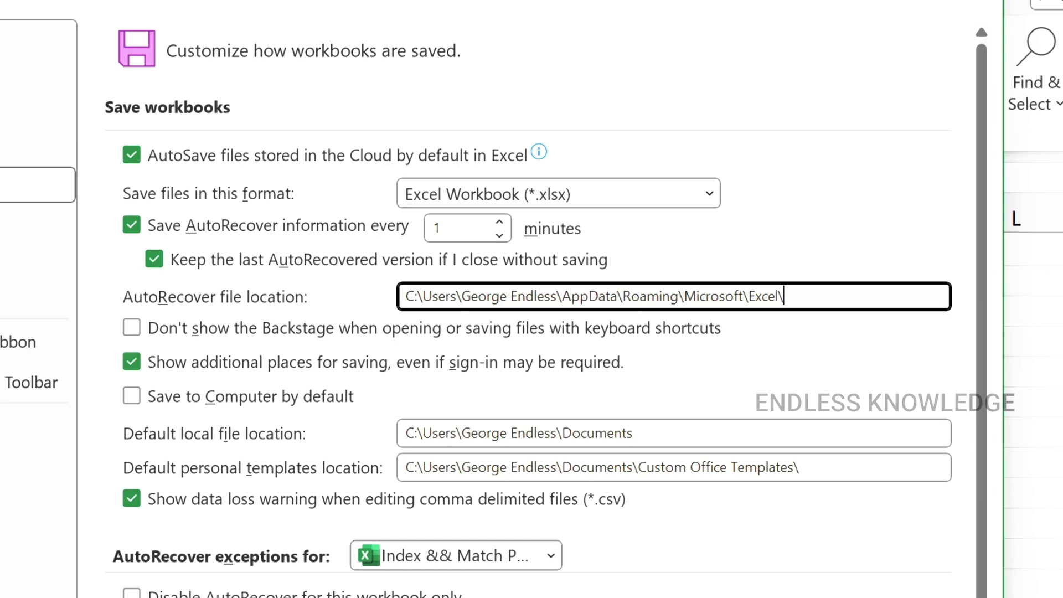
drag(811, 296, 367, 299)
key(ctrl+c)
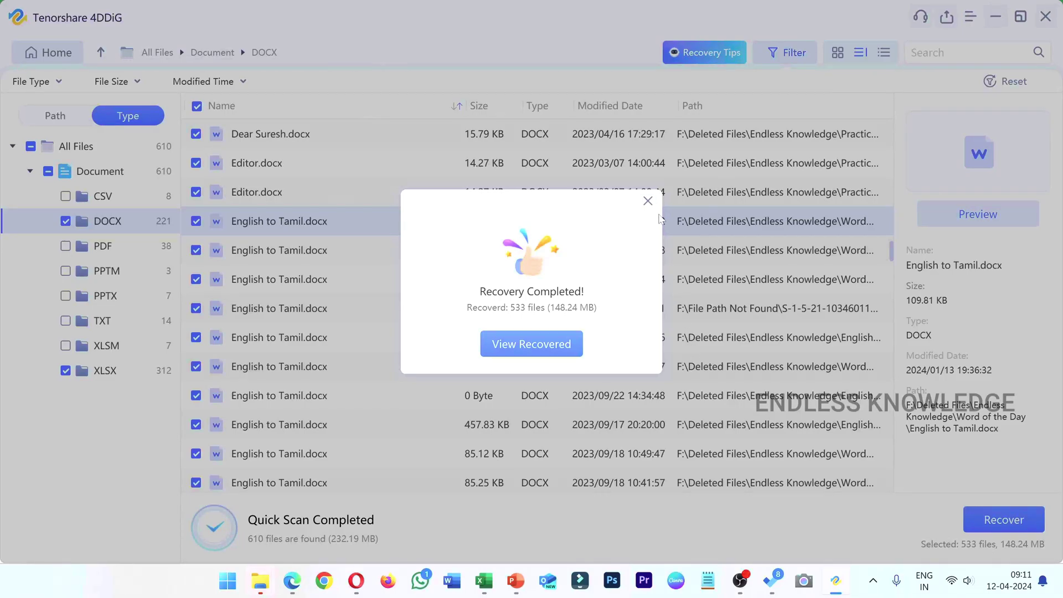
Return to the 4DDiG home and start a Select Folder scan on the pasted AutoRecover path.
click(650, 203)
click(43, 60)
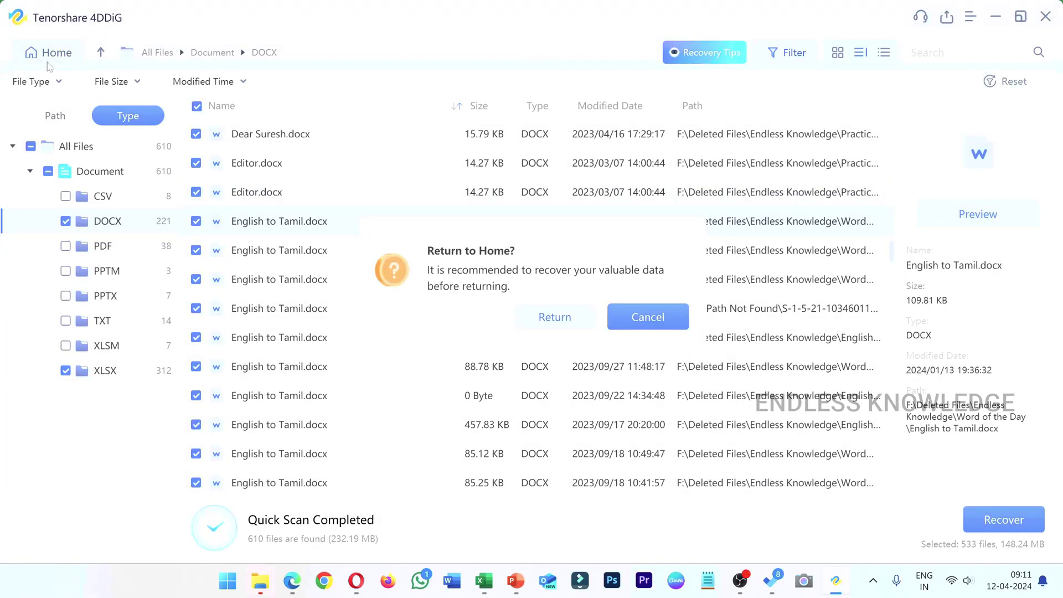
click(559, 316)
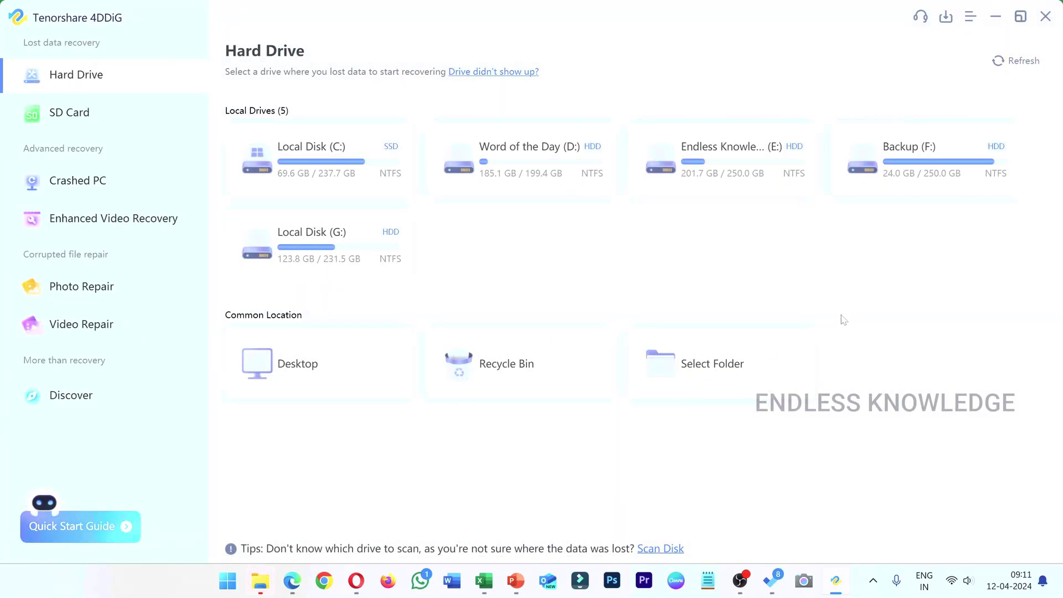
click(695, 364)
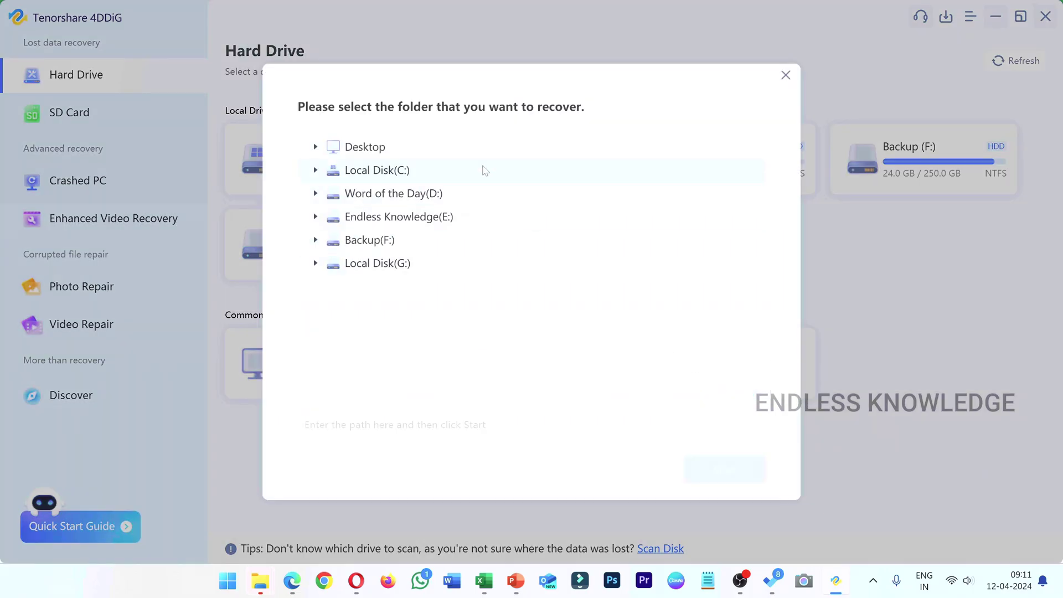
click(433, 430)
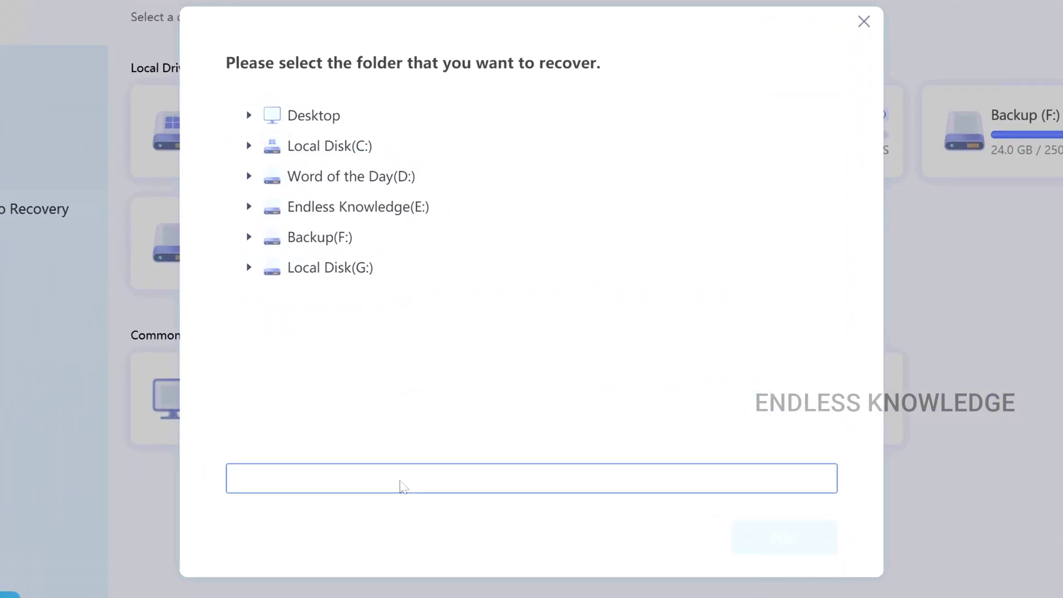
key(ctrl+v)
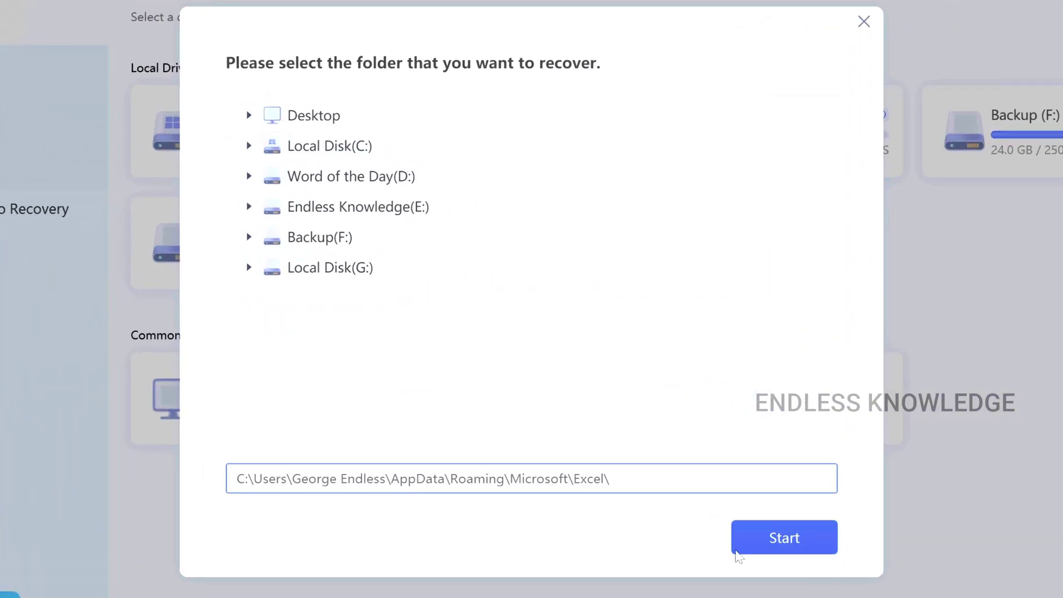
click(762, 540)
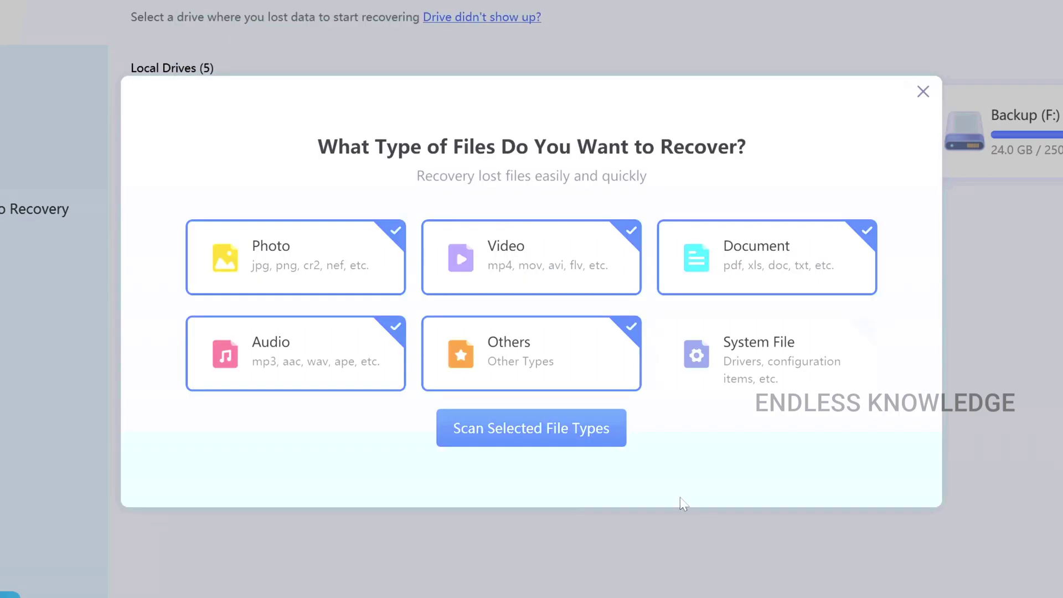
Scan for documents only, excluding videos, audio, photos and other types, then dismiss the tips.
click(523, 259)
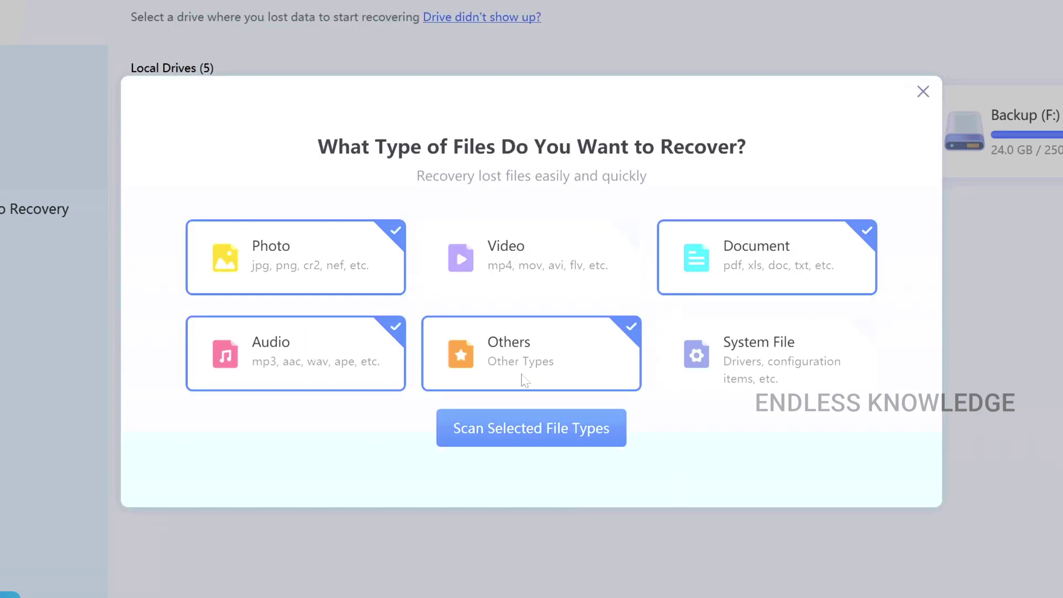
click(384, 356)
click(353, 290)
click(497, 357)
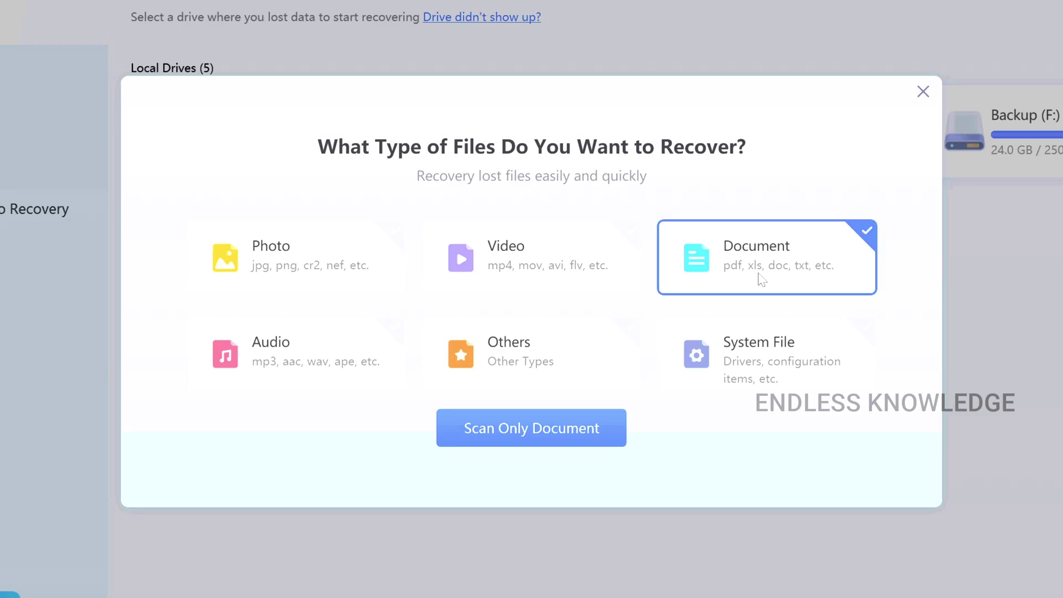
click(559, 428)
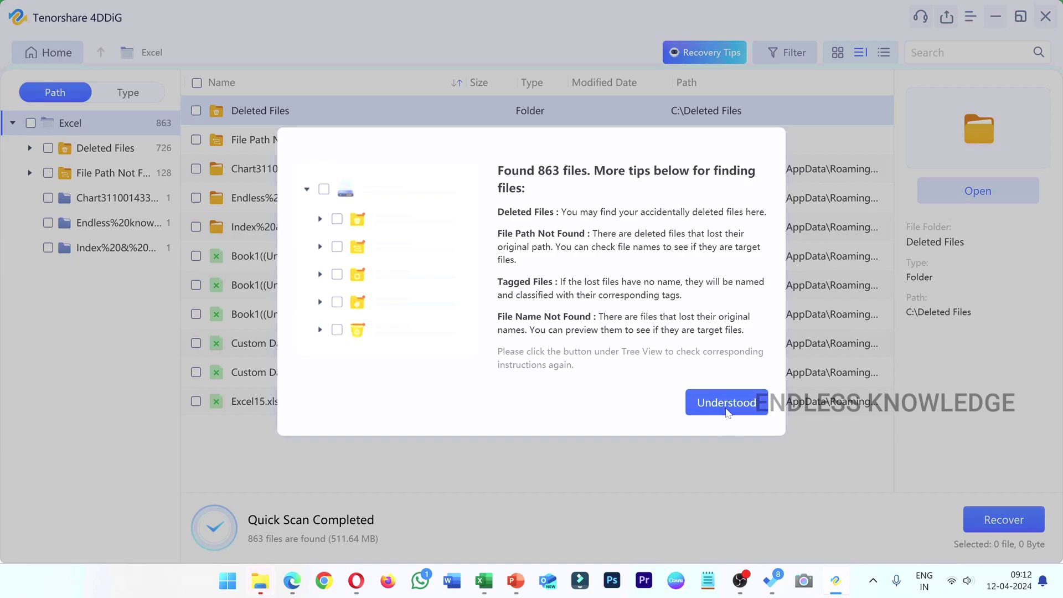
click(727, 409)
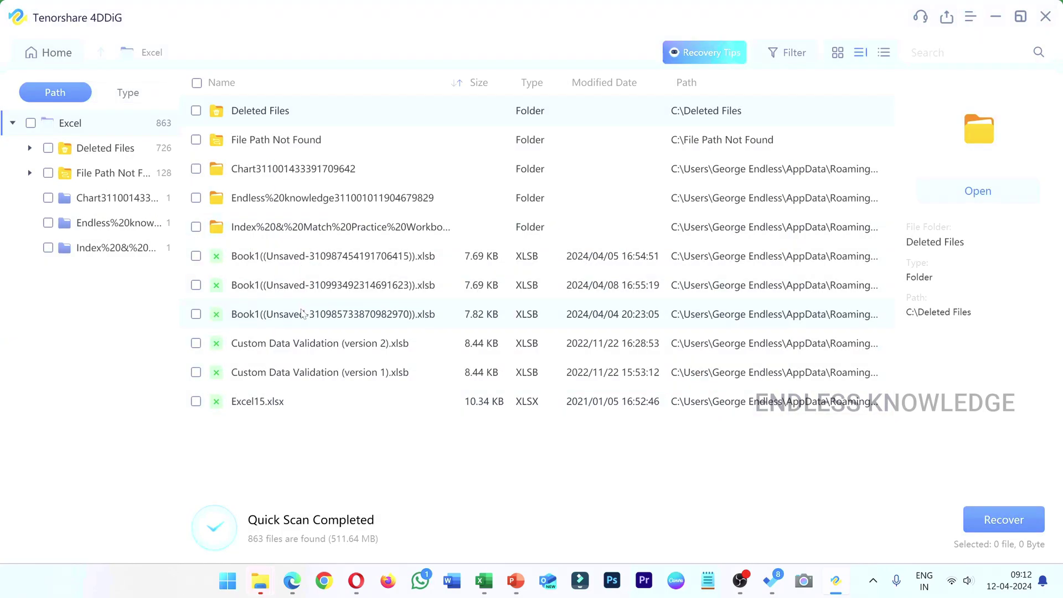
Under Type > Unsaved Documents > XLSB, tick Professional service invoice1 (version 1).xlsb.
click(130, 98)
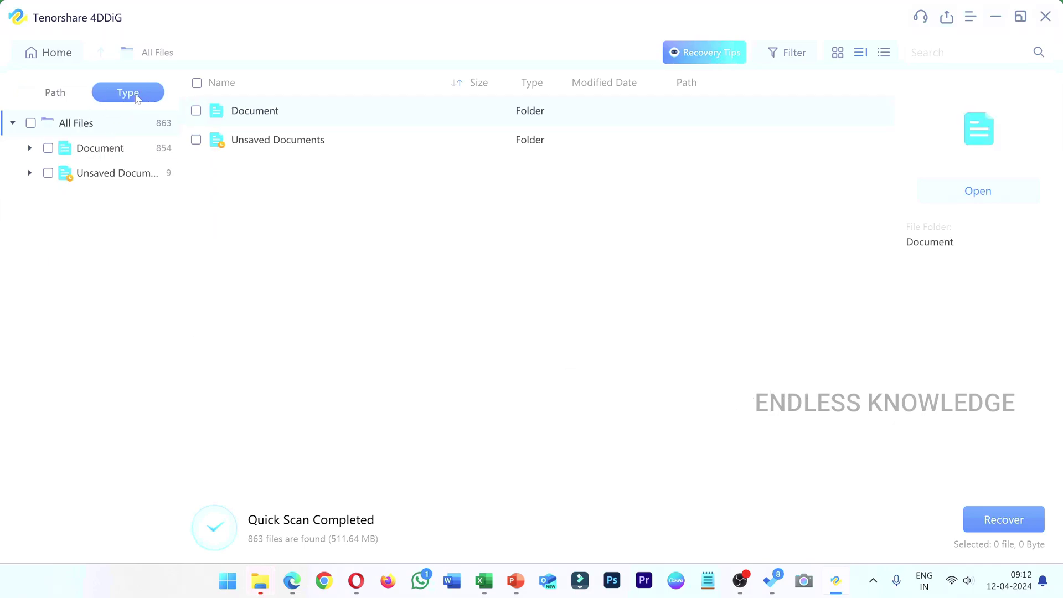
click(111, 175)
double_click(226, 111)
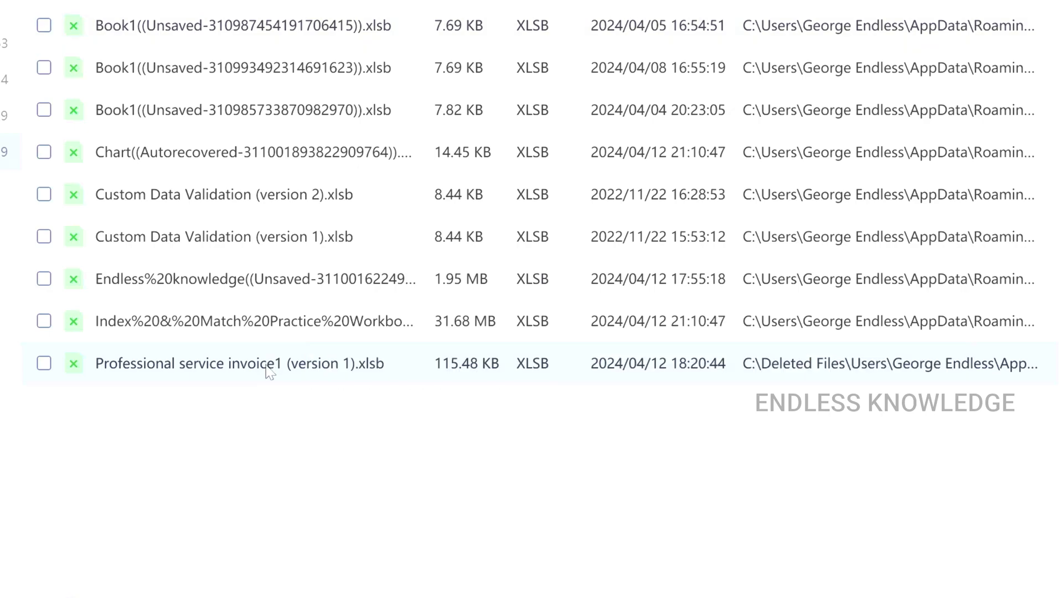
click(45, 363)
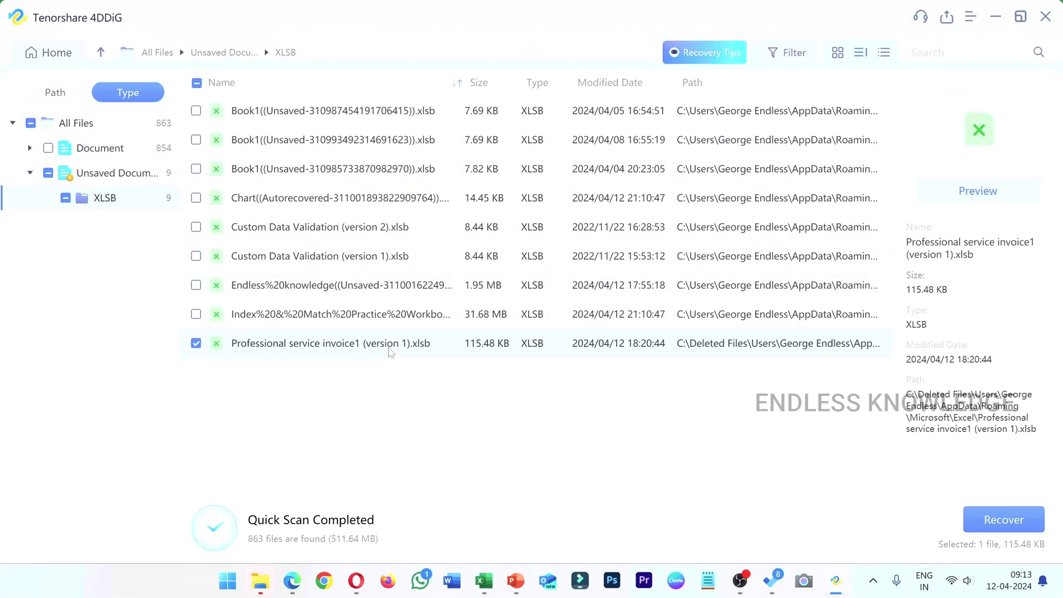
Preview the invoice, recover it to Endless Knowledge (E:), and open the output folder.
click(978, 197)
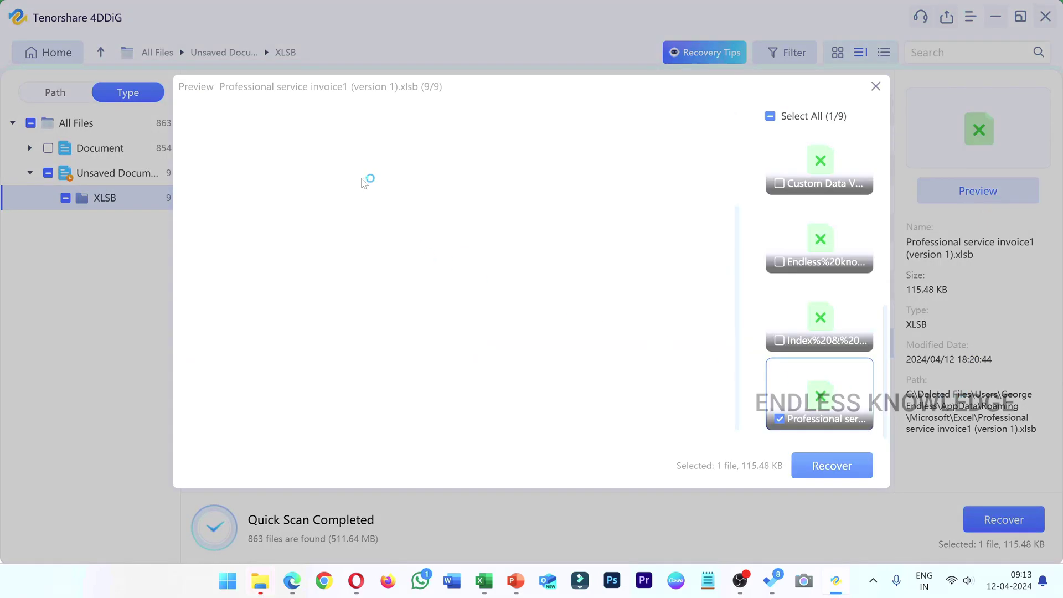
click(824, 465)
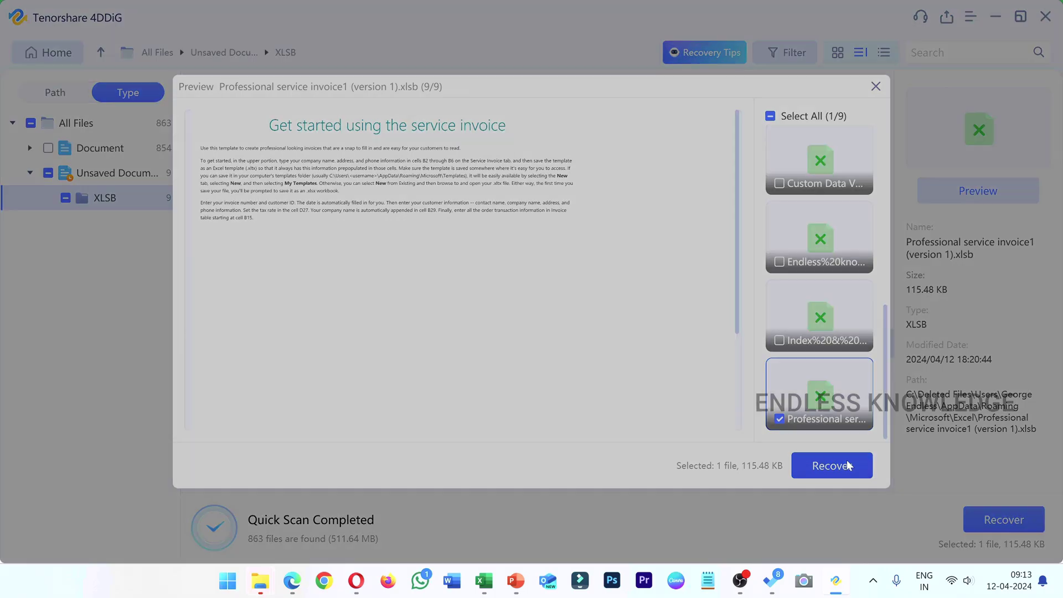
click(320, 235)
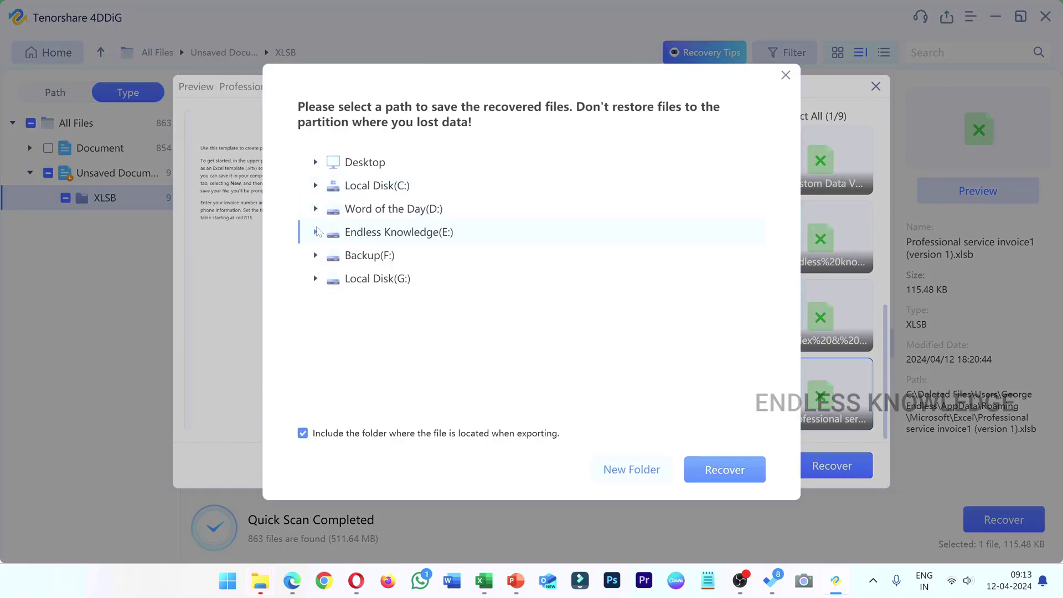
click(320, 235)
click(720, 472)
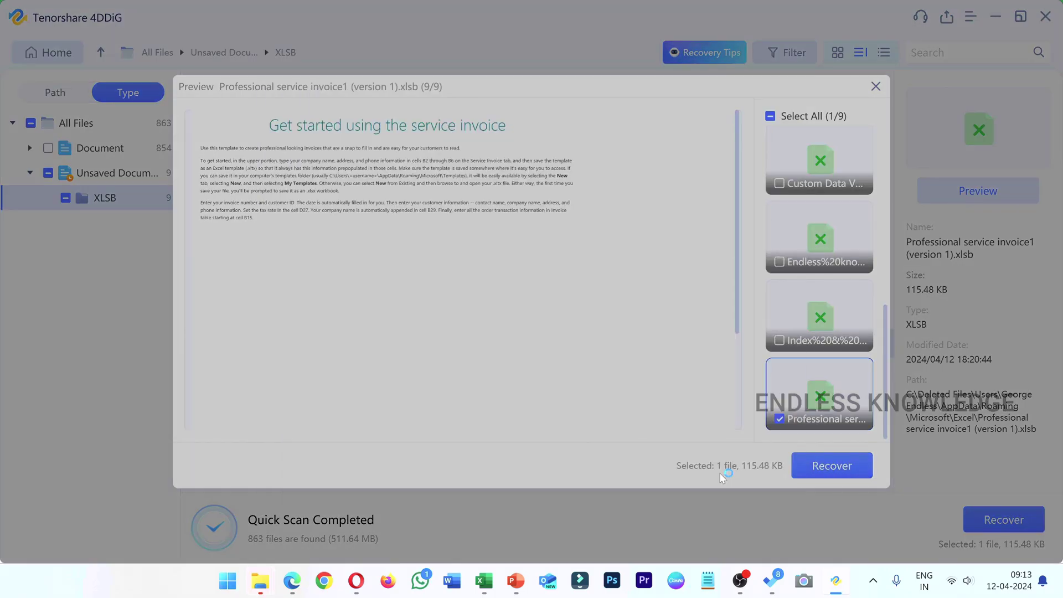
click(531, 344)
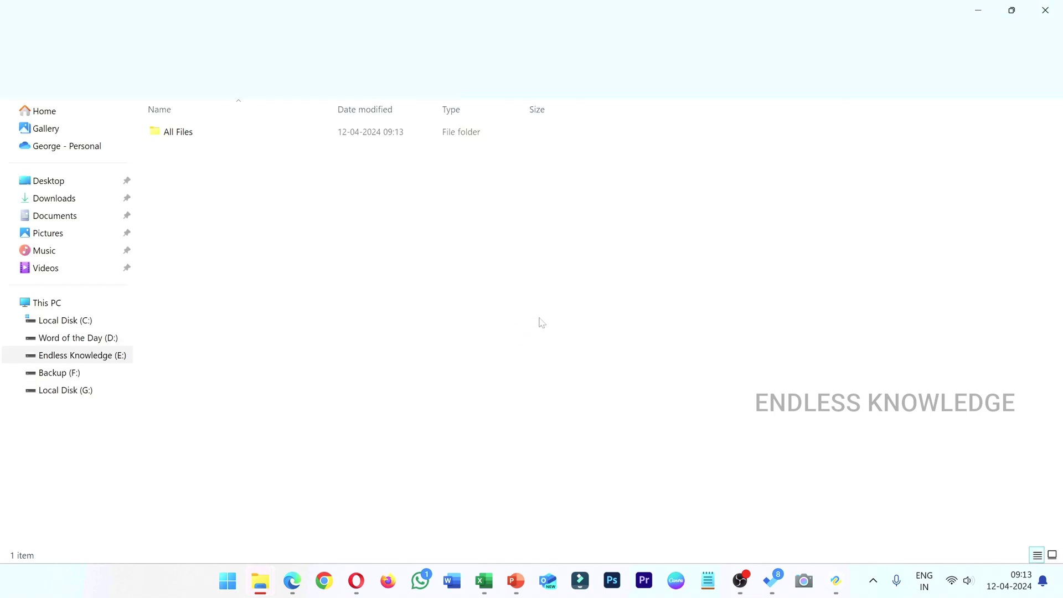
Open Professional service invoice1 (version 1).xlsb from All Files > Unsaved Documents > XLSB.
double_click(163, 133)
double_click(188, 134)
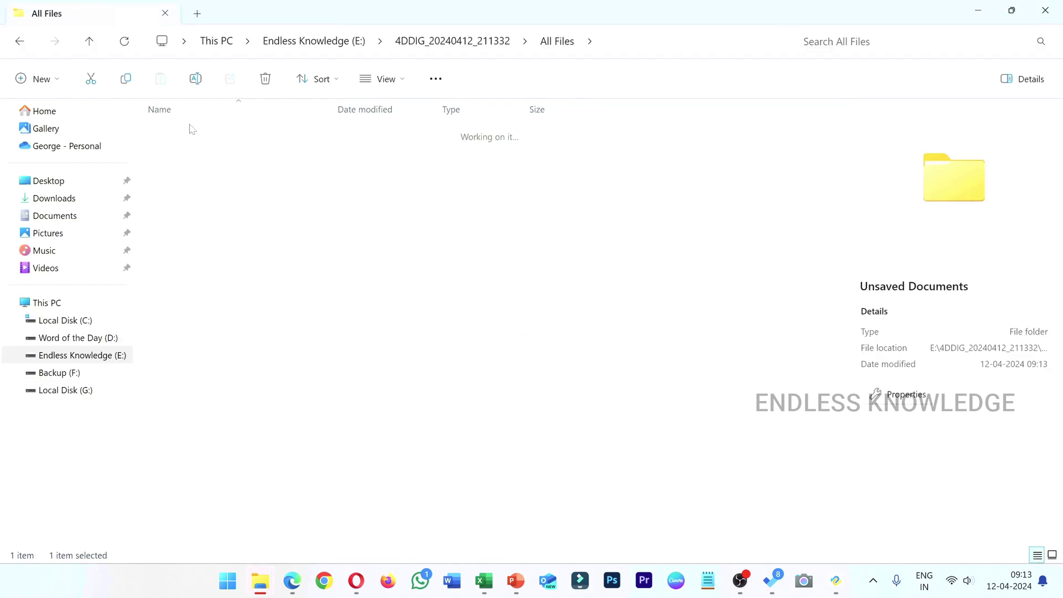
double_click(199, 135)
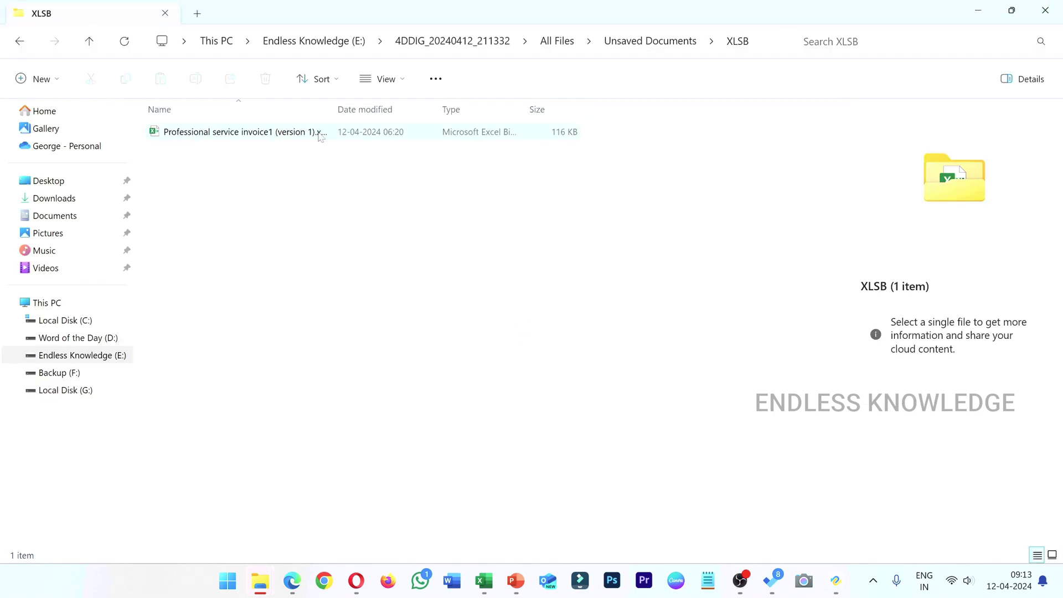
double_click(240, 139)
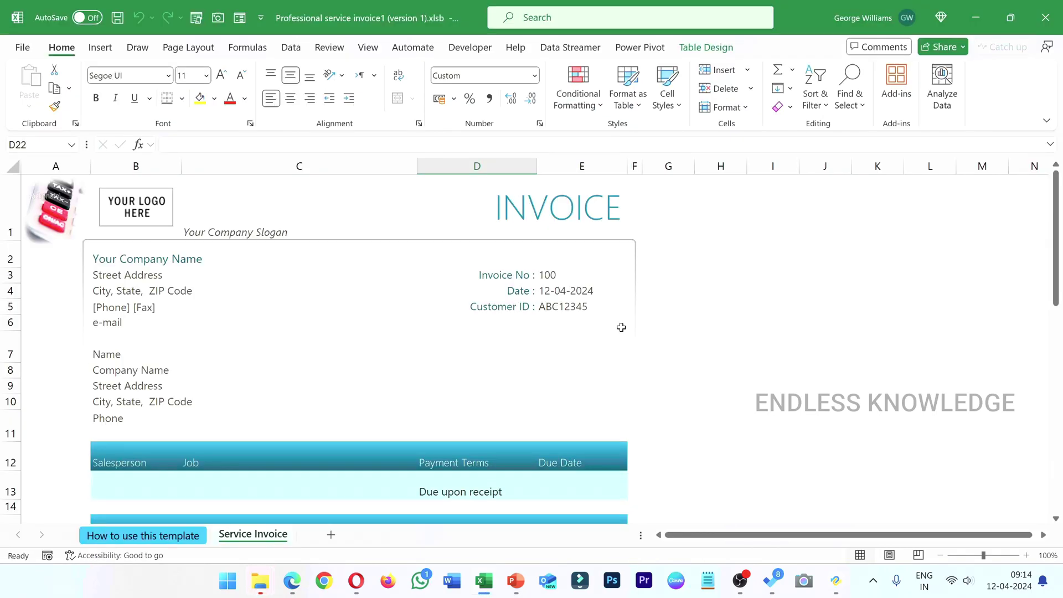
View the 'How to use this template' sheet, then return to the Service Invoice sheet.
click(166, 536)
click(254, 538)
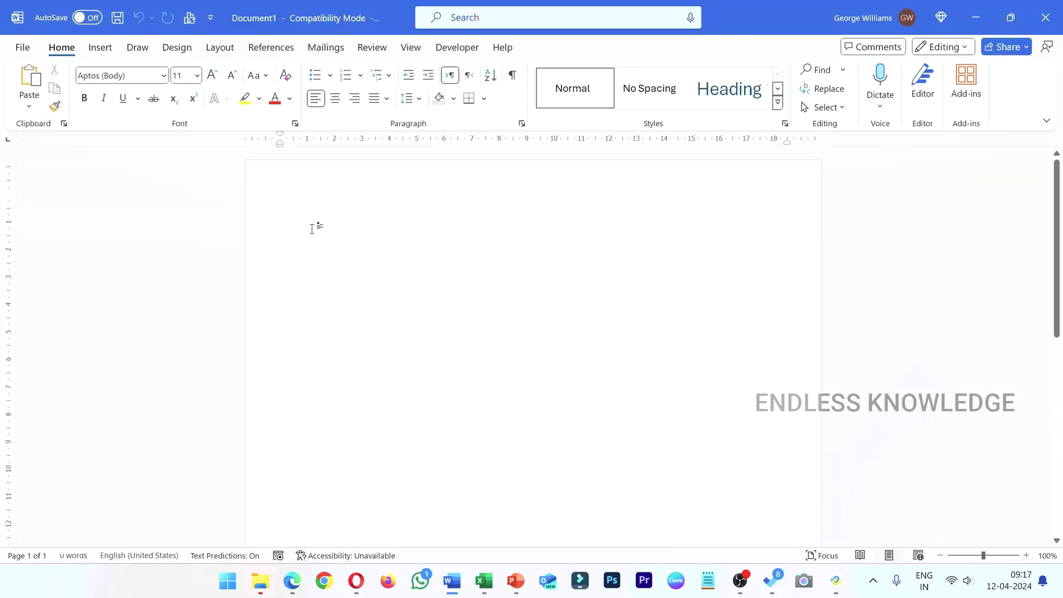
Show Word's Save options, selecting the AutoRecover file location path (saved every 1 minute).
click(22, 47)
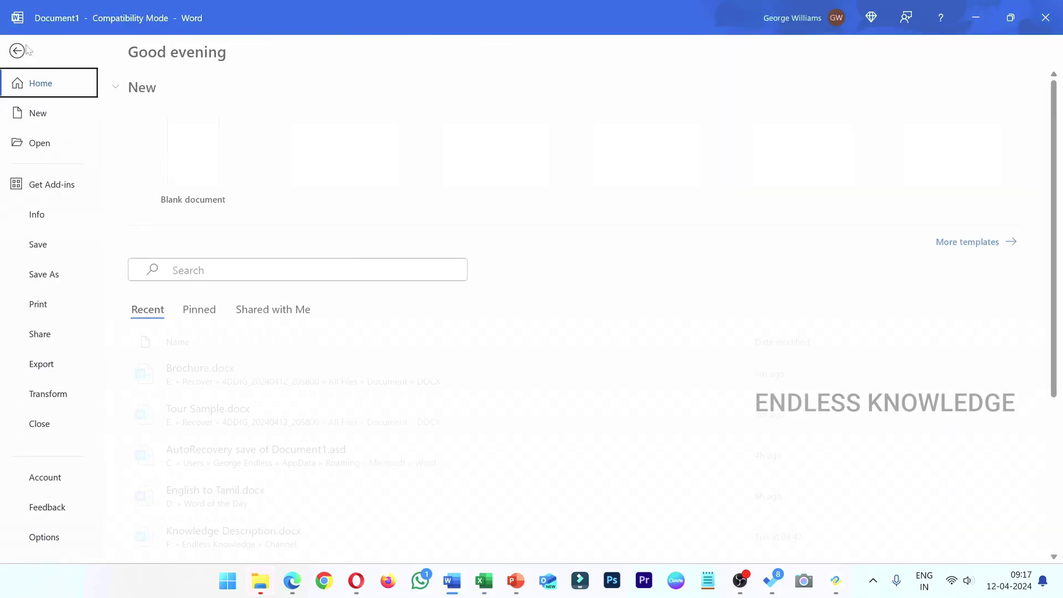
click(65, 538)
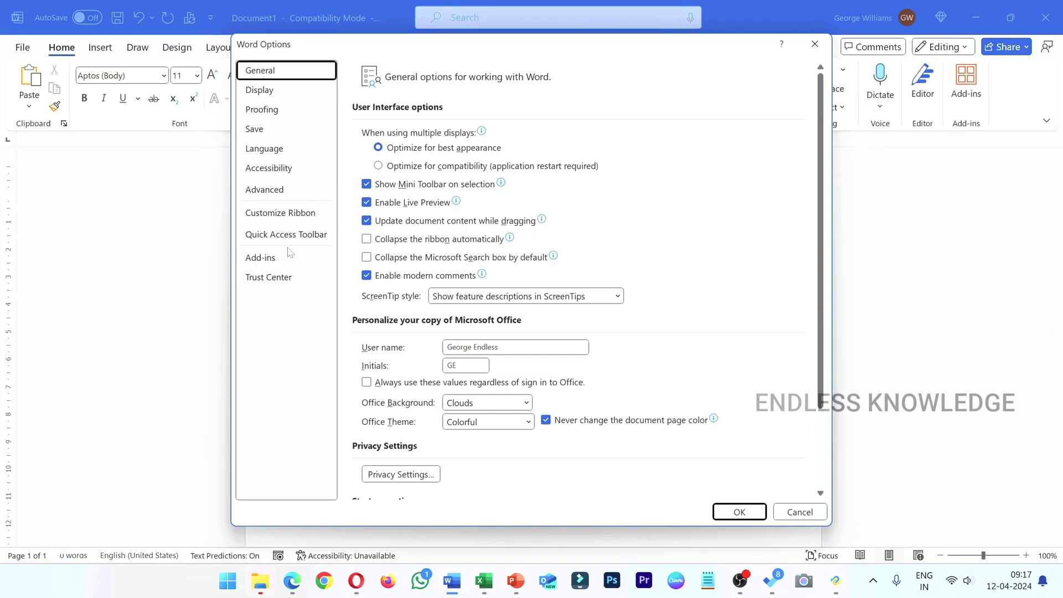
click(255, 130)
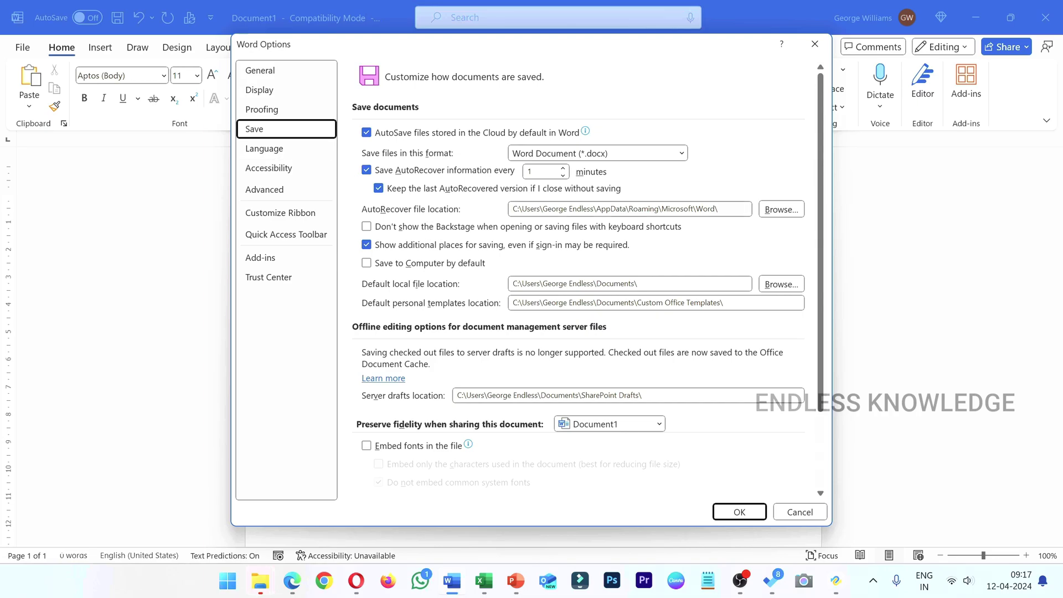
click(708, 209)
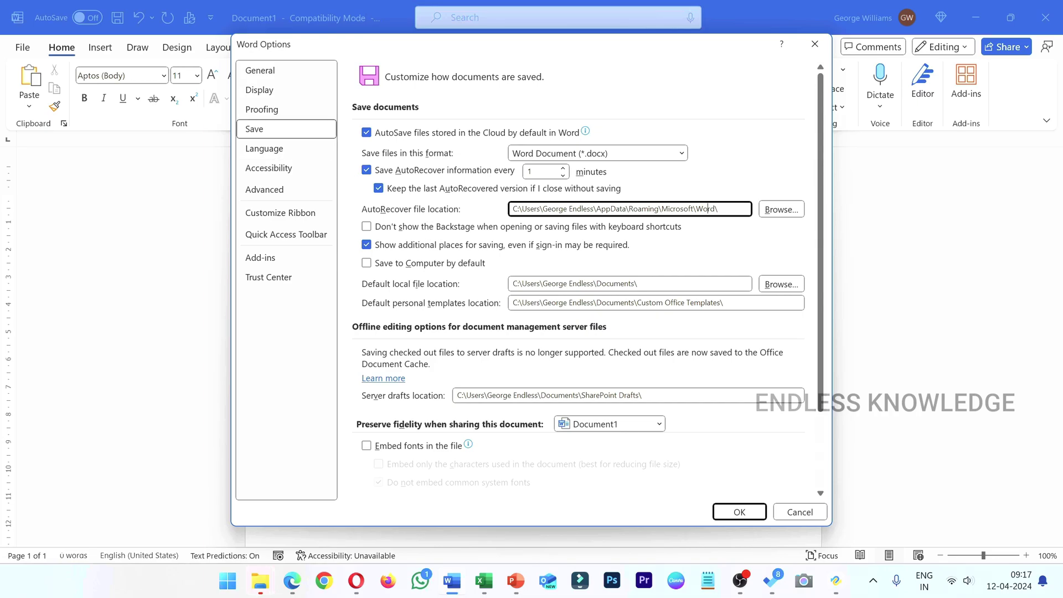
In PowerPoint's Save options, select the entire AutoRecover file location path.
click(518, 580)
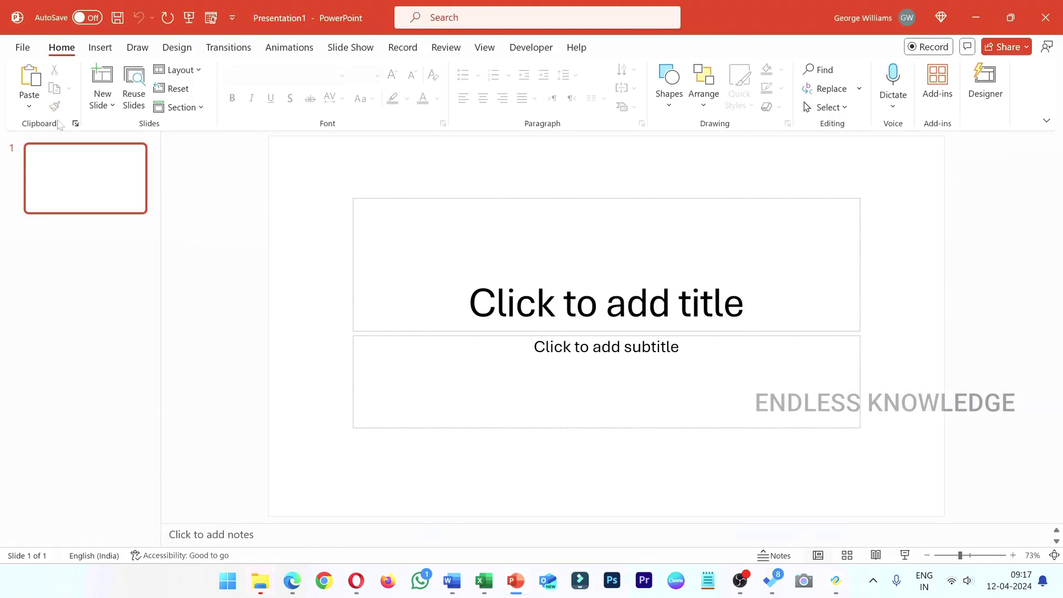
click(20, 48)
click(47, 536)
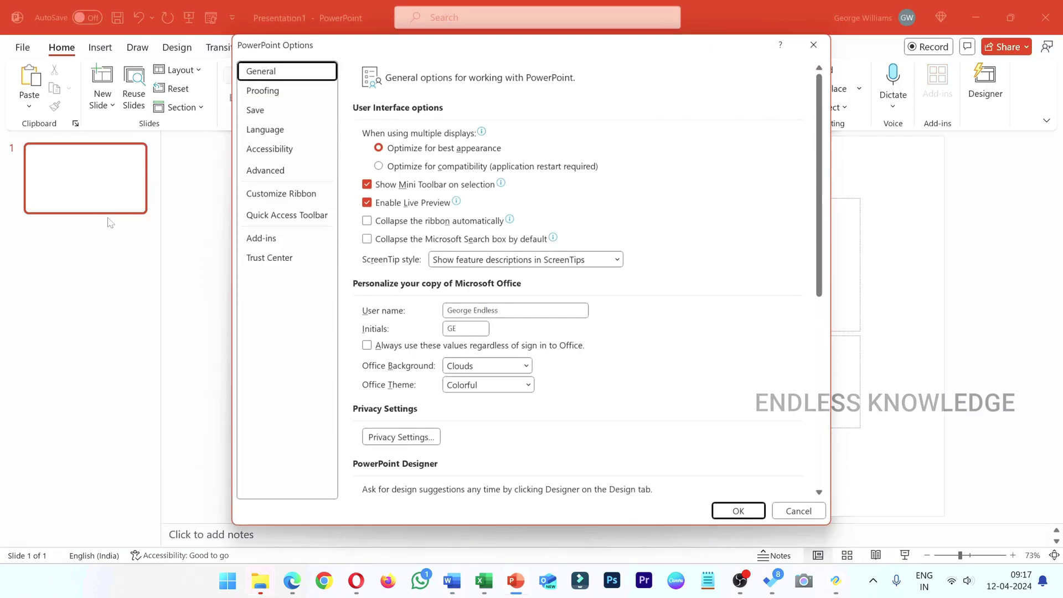
click(270, 114)
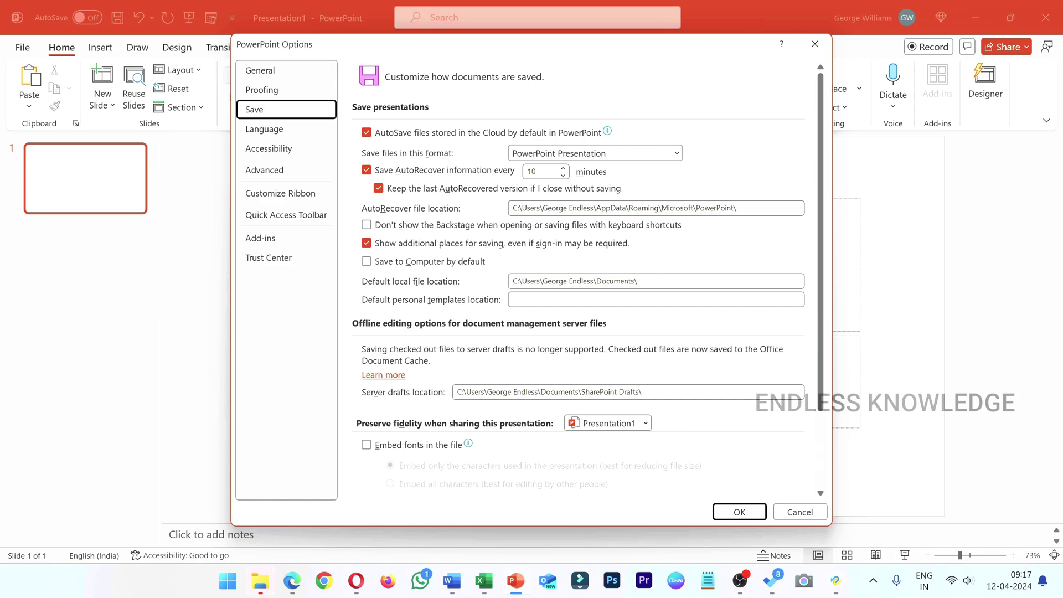
click(737, 208)
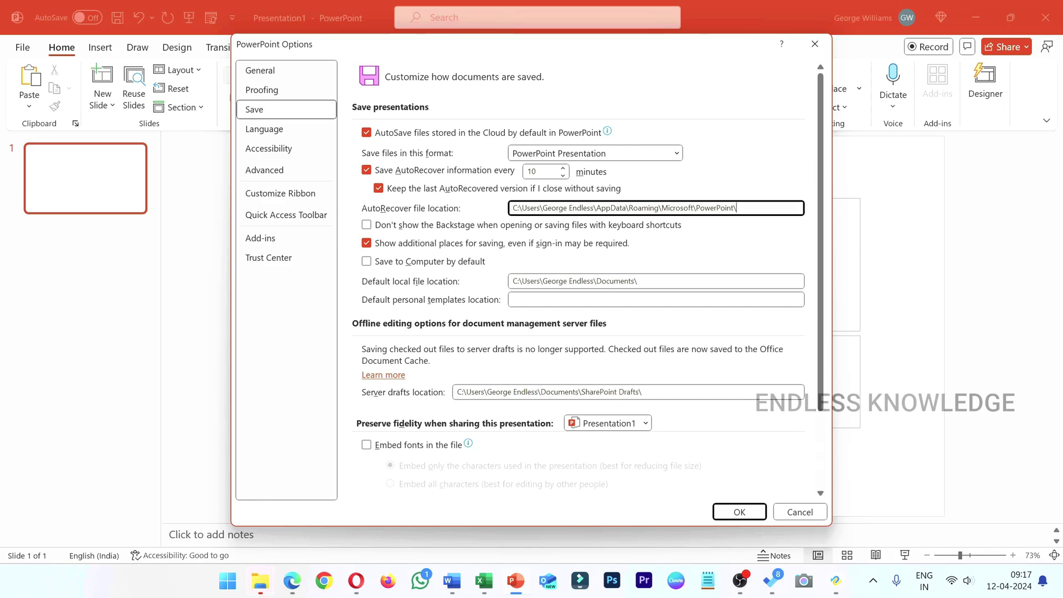
key(ctrl+a)
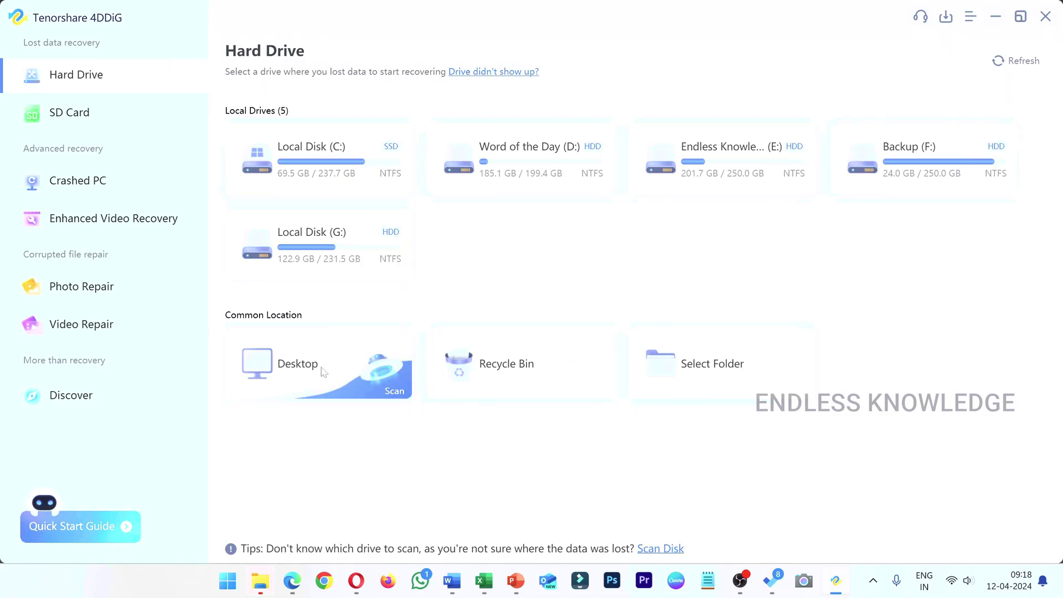
Browse the Discover page's cards for Mac Data Recovery, UltData and other Tenorshare tools.
click(148, 398)
scroll(647, 390, down, 2)
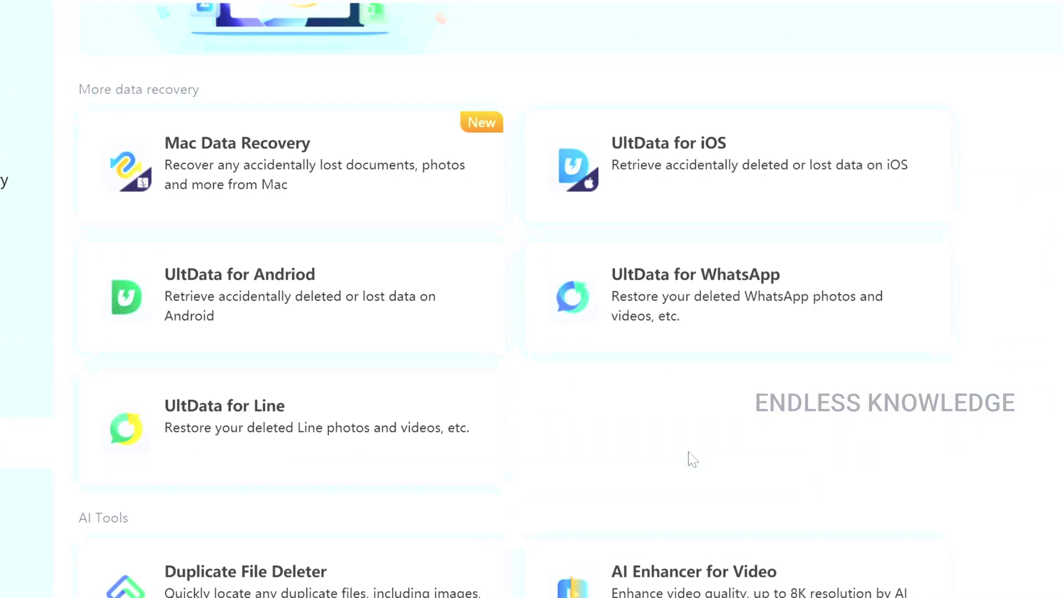
scroll(755, 481, down, 2)
scroll(676, 415, up, 4)
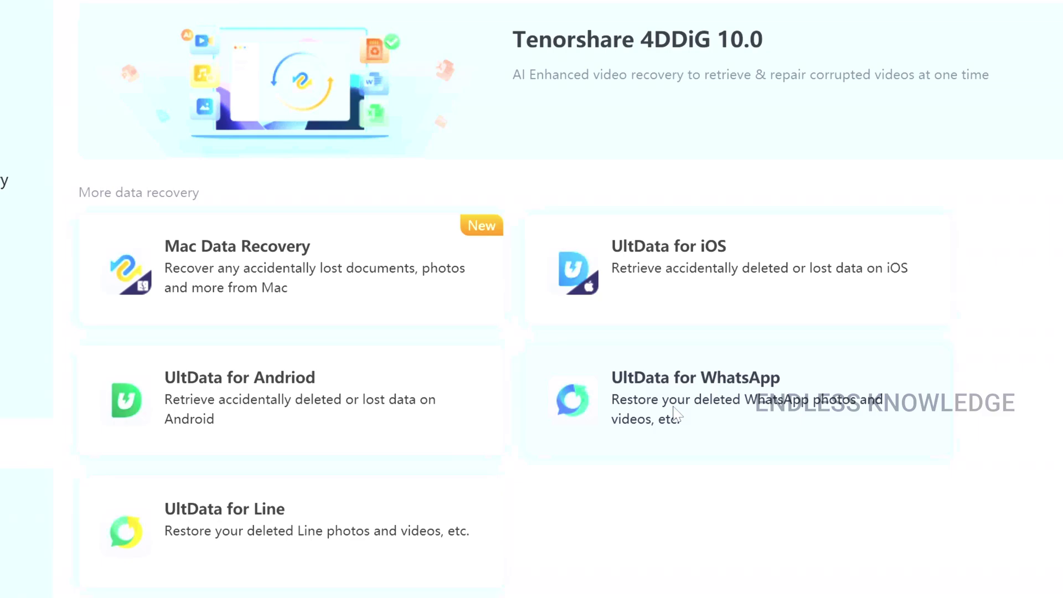